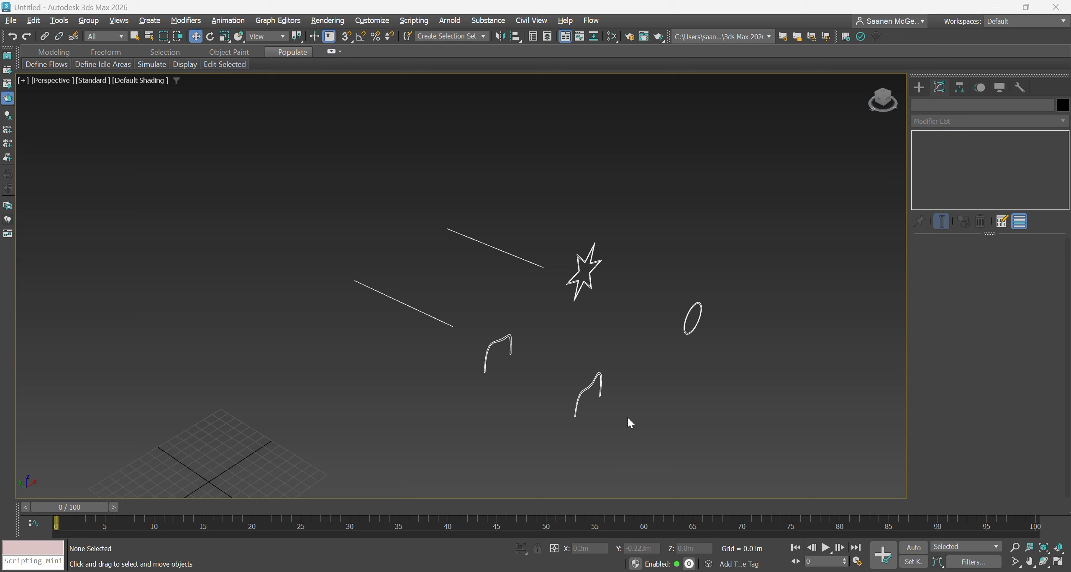
drag(616, 424, 467, 356)
click(670, 267)
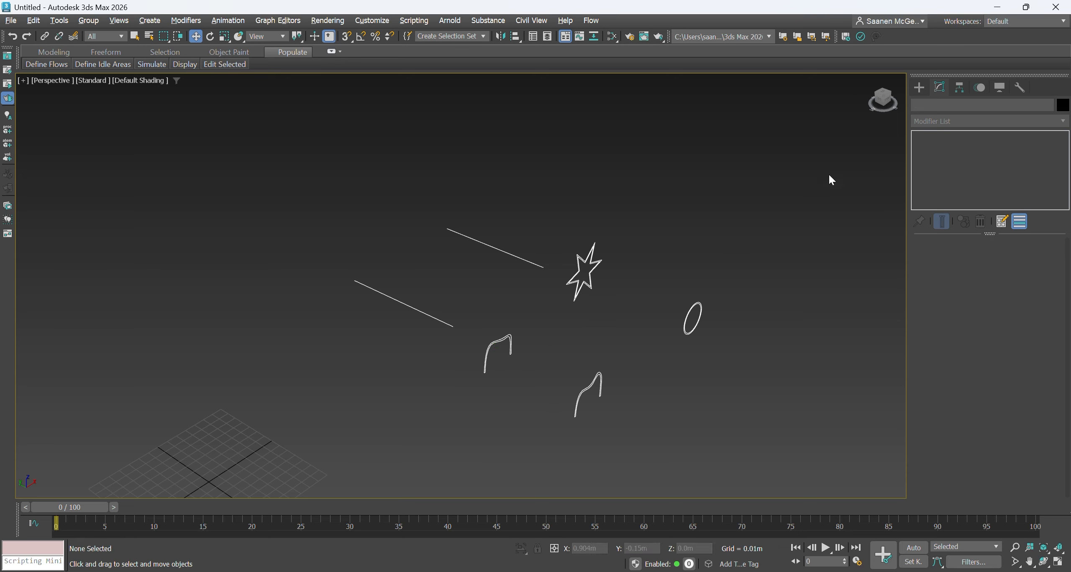
Create a SplineFlow object from the Kstudio shape category in the empty area beyond the grid.
click(919, 89)
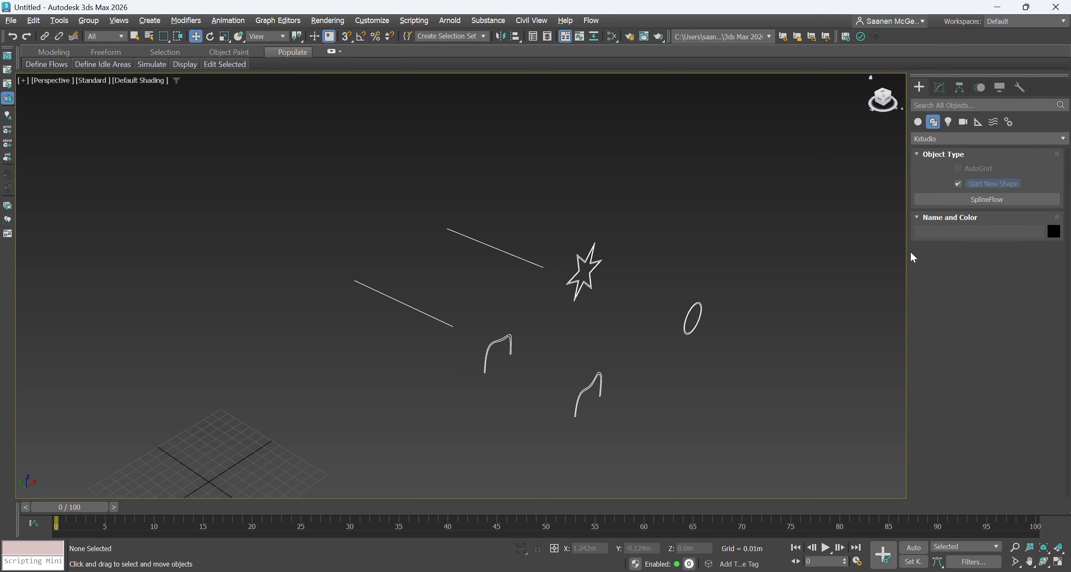
click(937, 142)
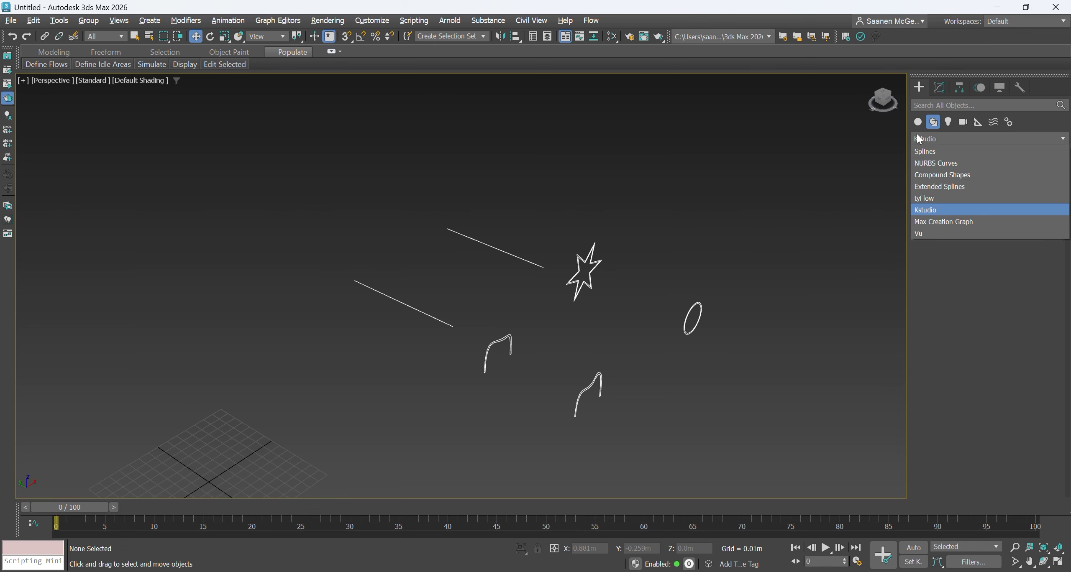
click(935, 209)
click(971, 200)
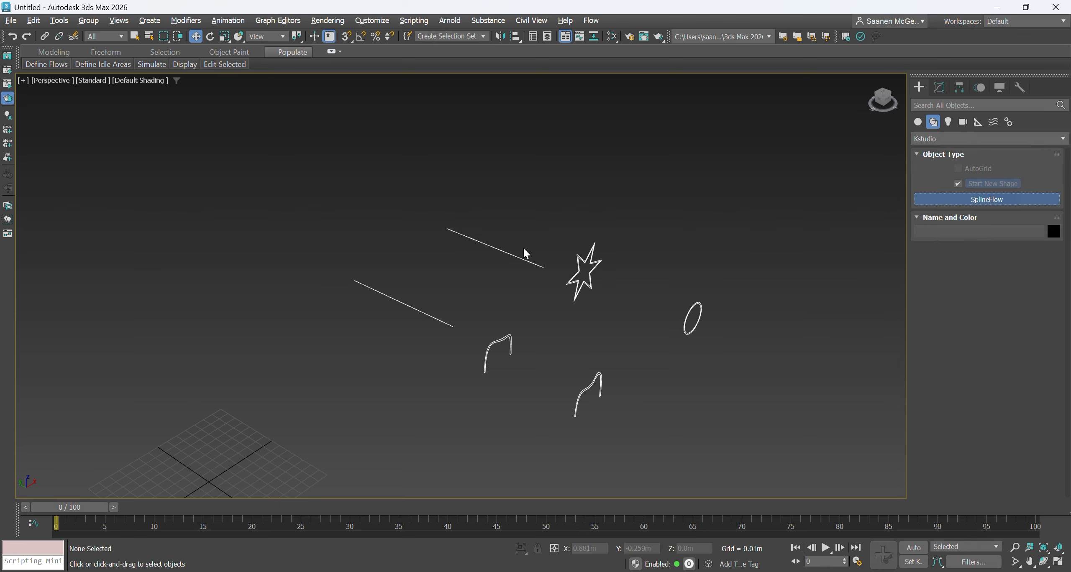
drag(196, 370, 205, 383)
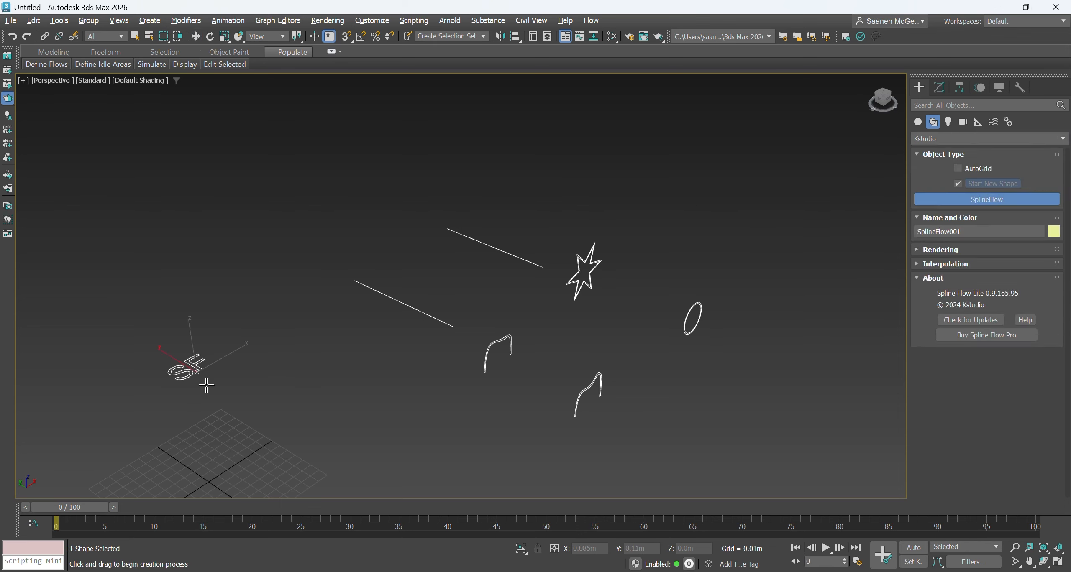
Add the two arch-shaped splines, Line003 and Line004, to the SplineFlow's shape list in that order.
click(940, 90)
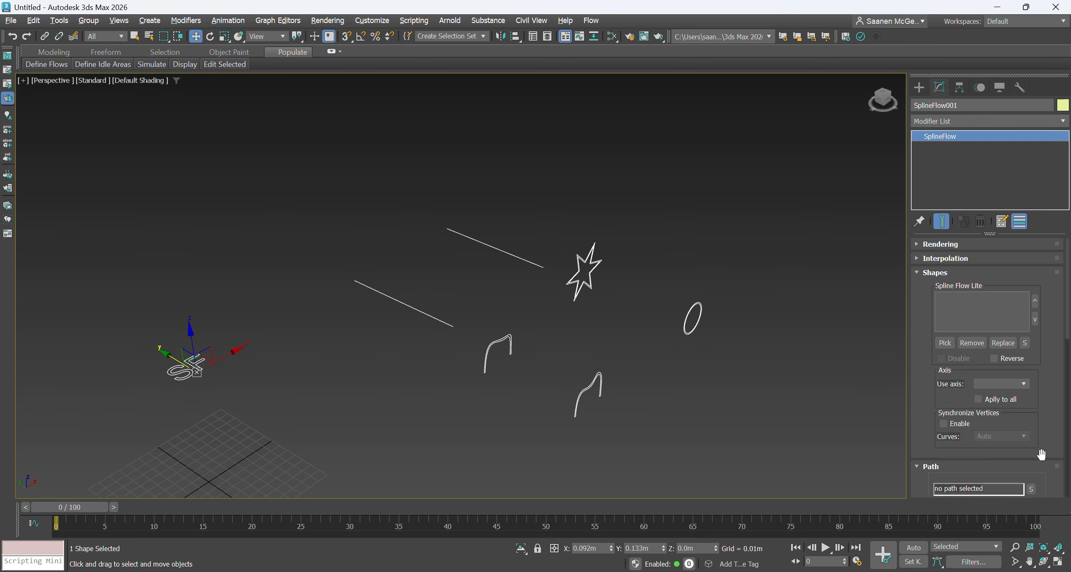
scroll(1062, 346, down, 1)
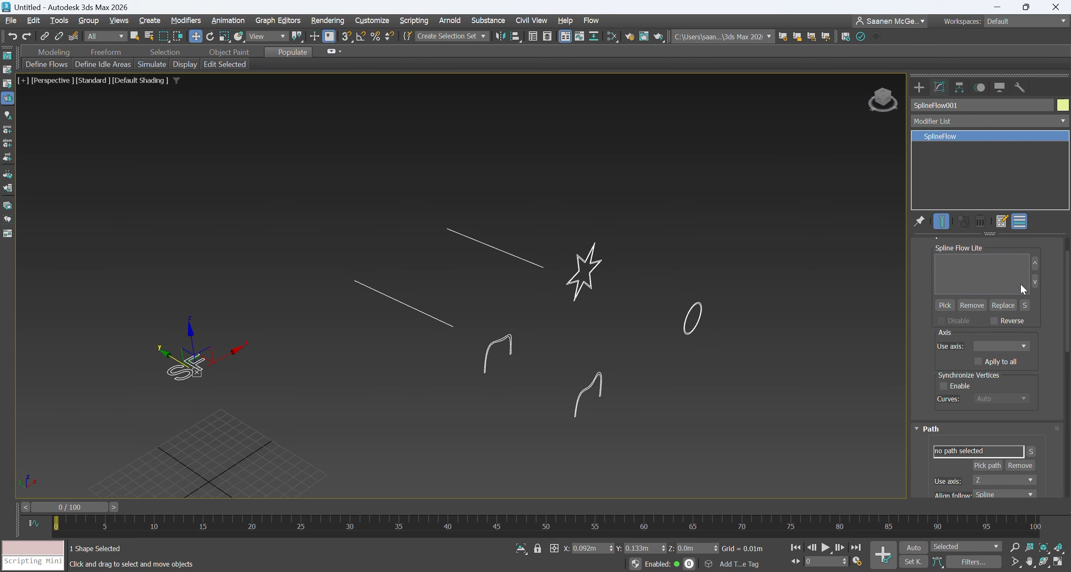
scroll(932, 308, up, 1)
click(945, 343)
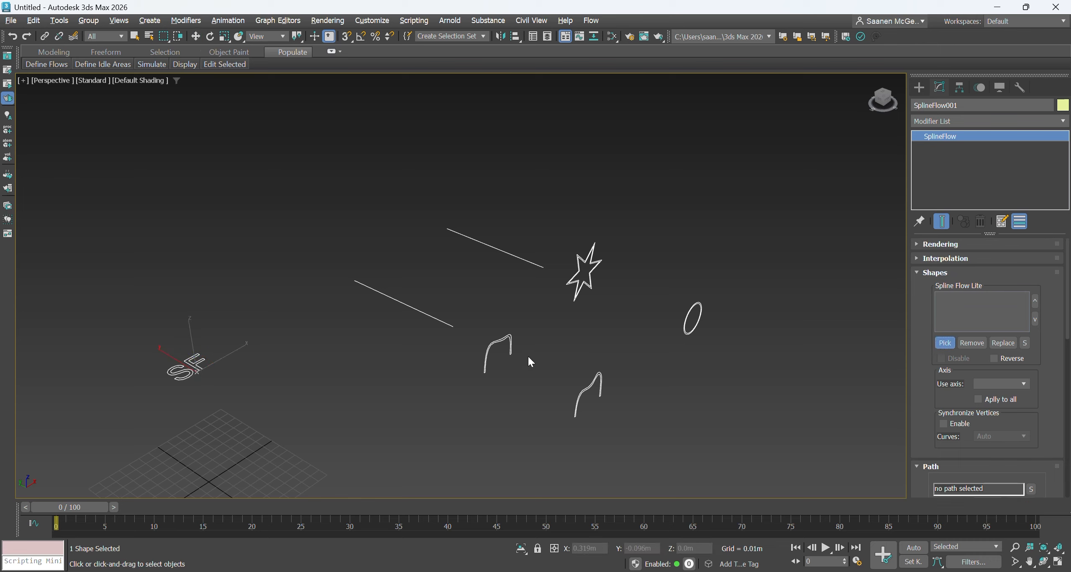
click(592, 385)
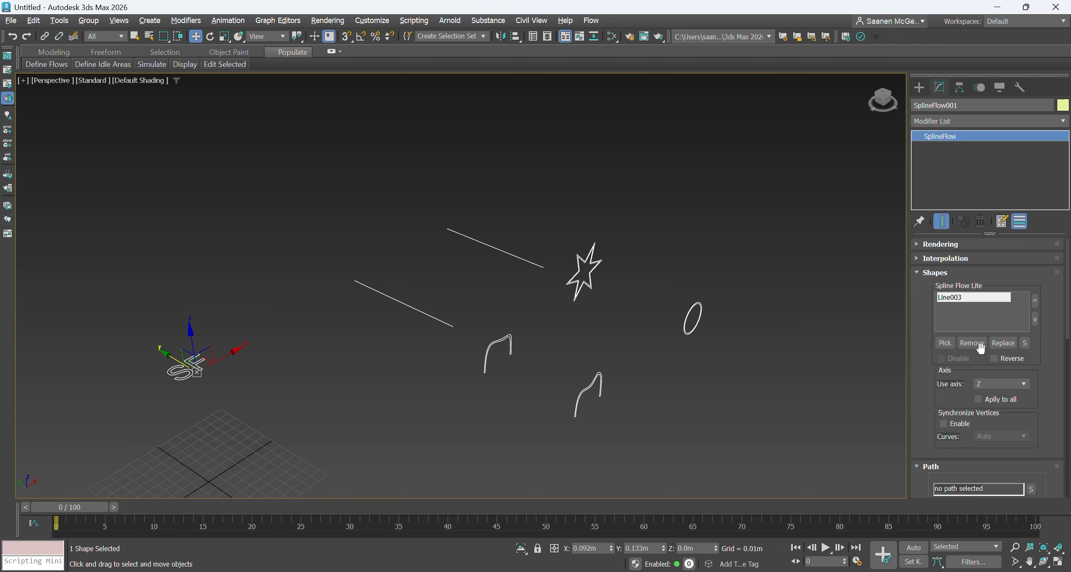
click(948, 345)
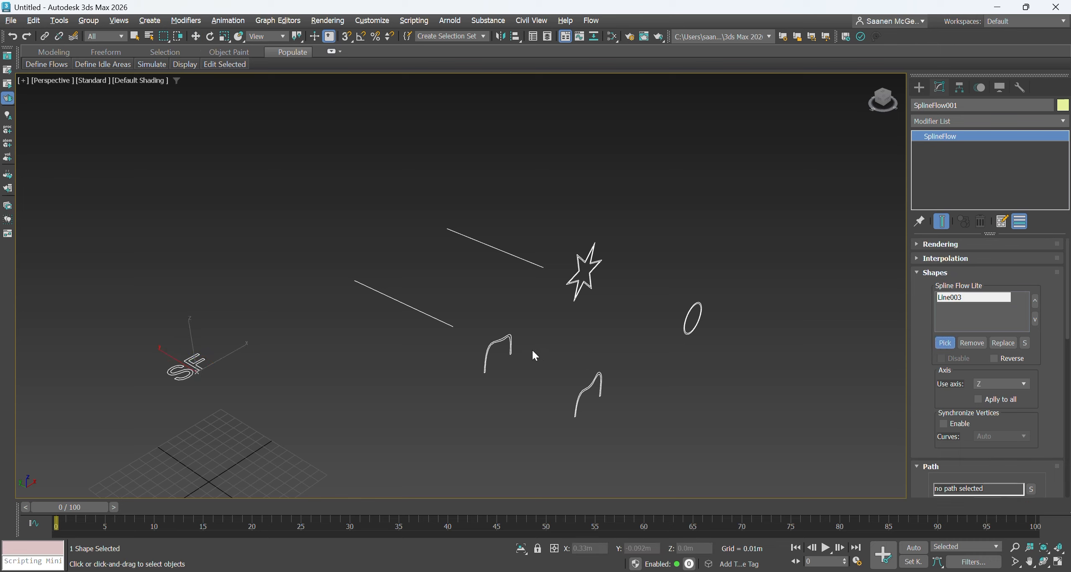
click(512, 342)
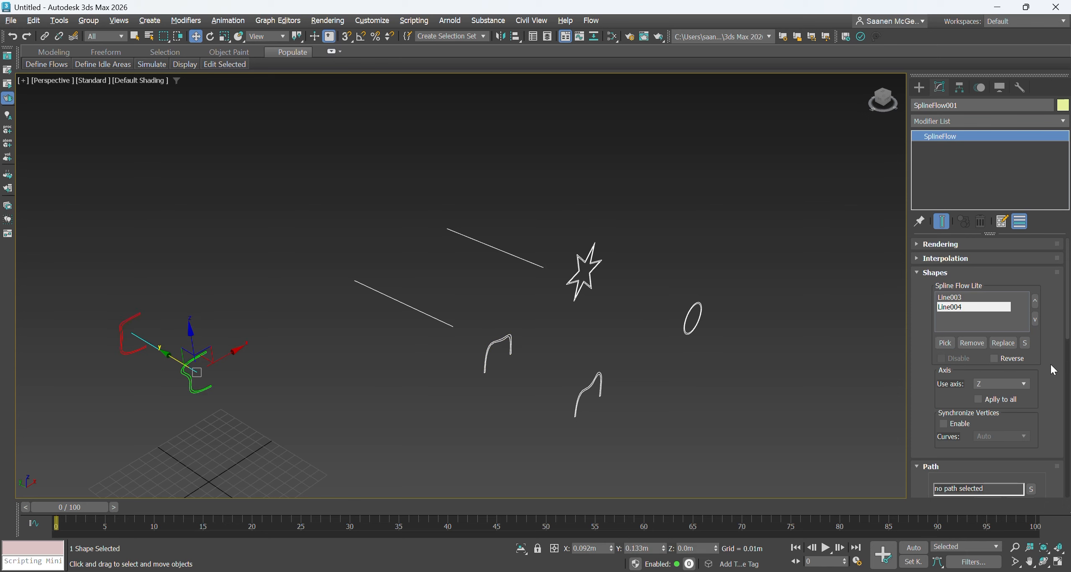
Assign the straight line beside the arches (Line005) as the SplineFlow's path and link the object to it.
scroll(1053, 371, down, 2)
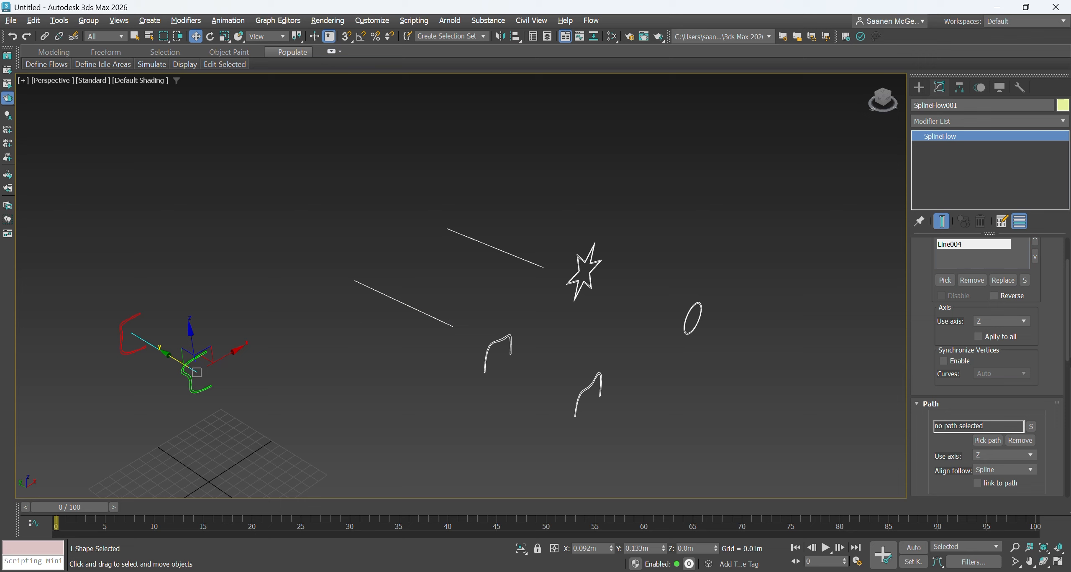
scroll(1054, 358, down, 2)
click(984, 378)
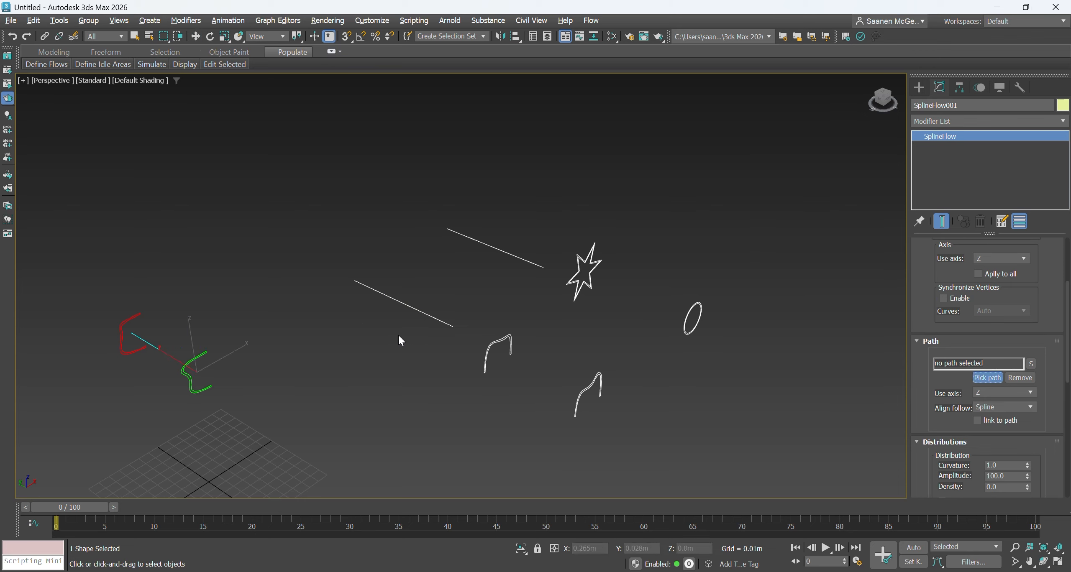
click(425, 313)
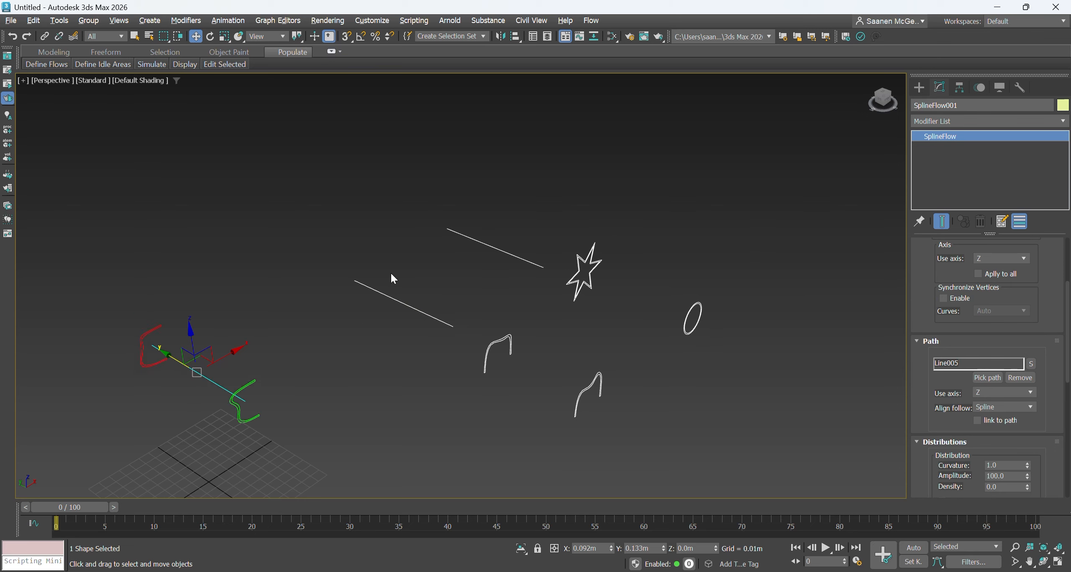
click(1003, 421)
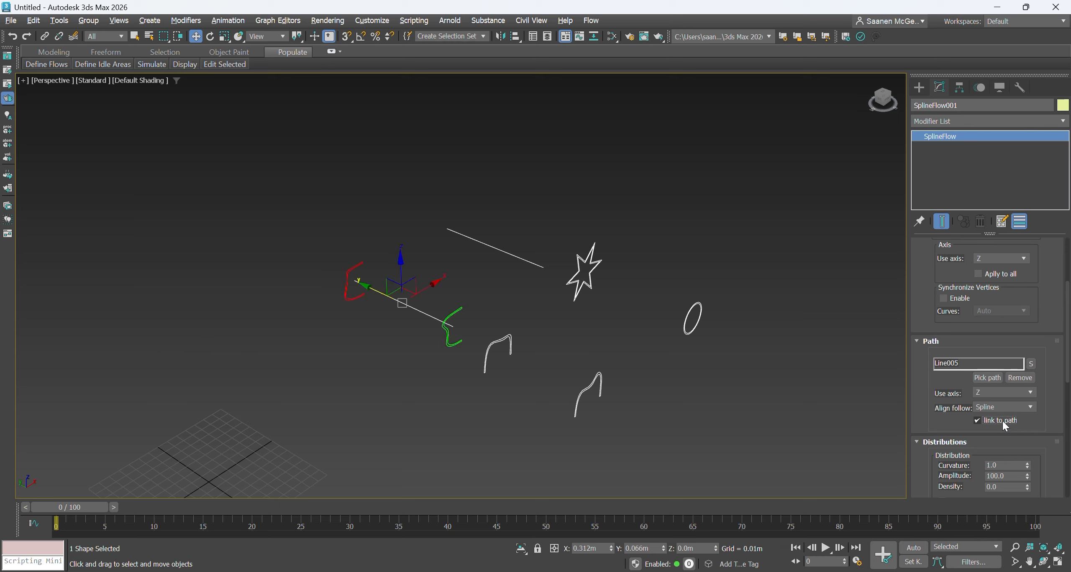
Set the path's axis to X to stand the arches upright, and deselect the SplineFlow object.
click(1022, 390)
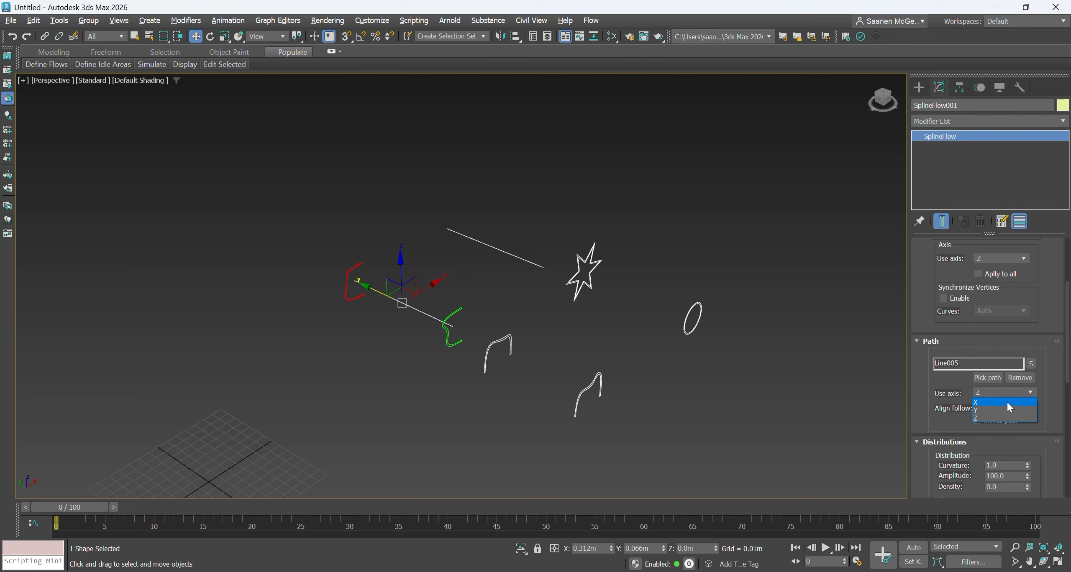
click(1008, 402)
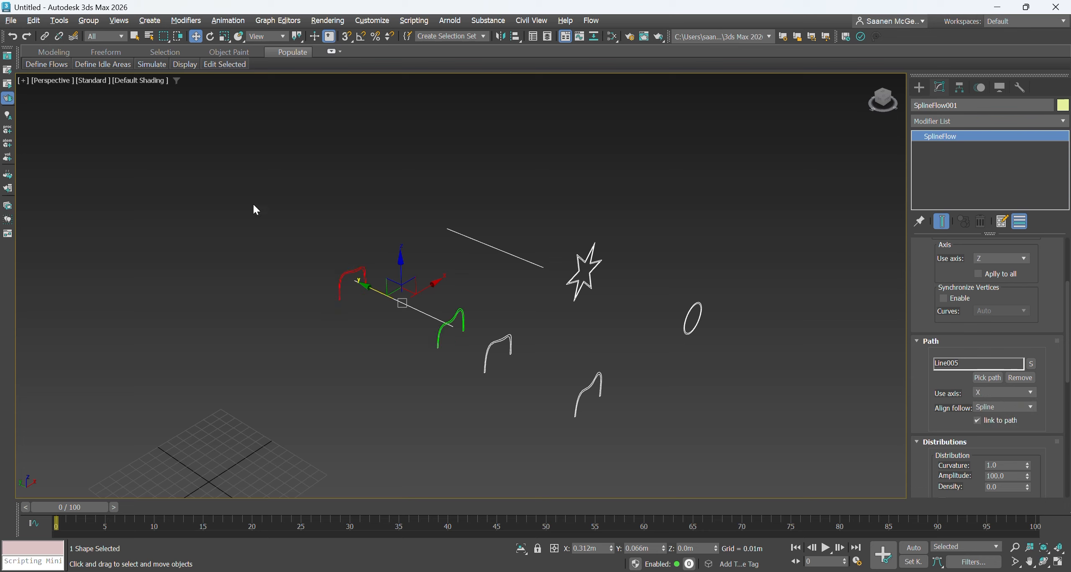
scroll(412, 295, up, 3)
click(464, 276)
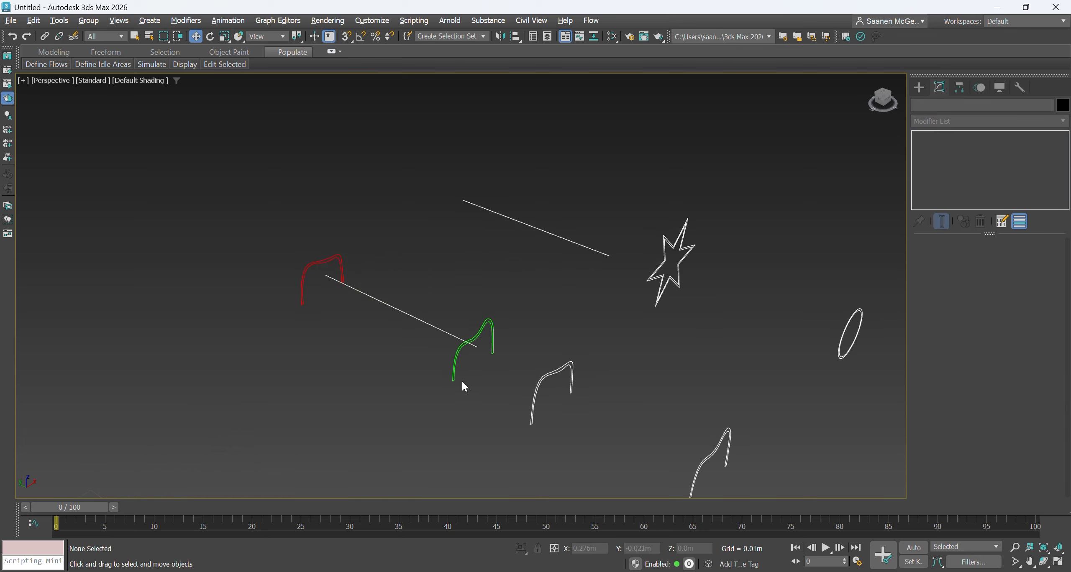
Select the SplineFlow object and raise its distribution density to 673 to fill in intermediate arches.
drag(466, 382, 402, 374)
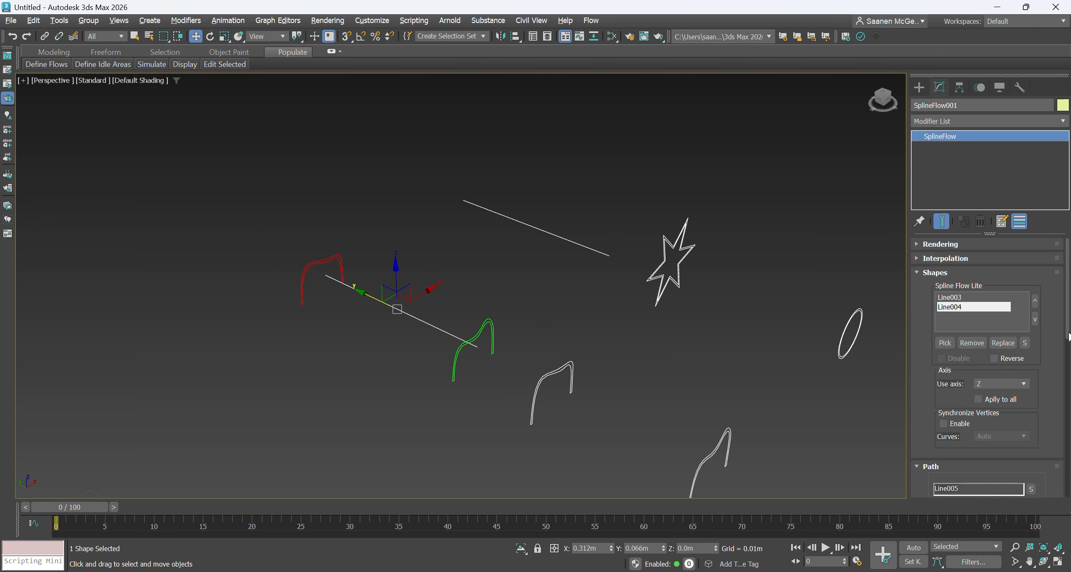
scroll(1050, 358, down, 4)
scroll(1049, 359, down, 2)
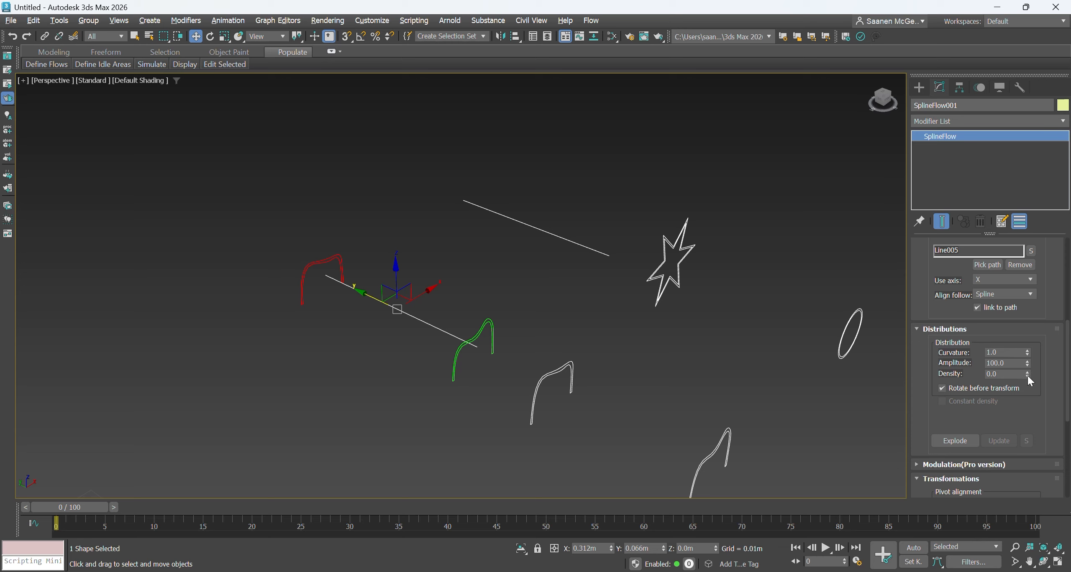
drag(1027, 376, 4, 95)
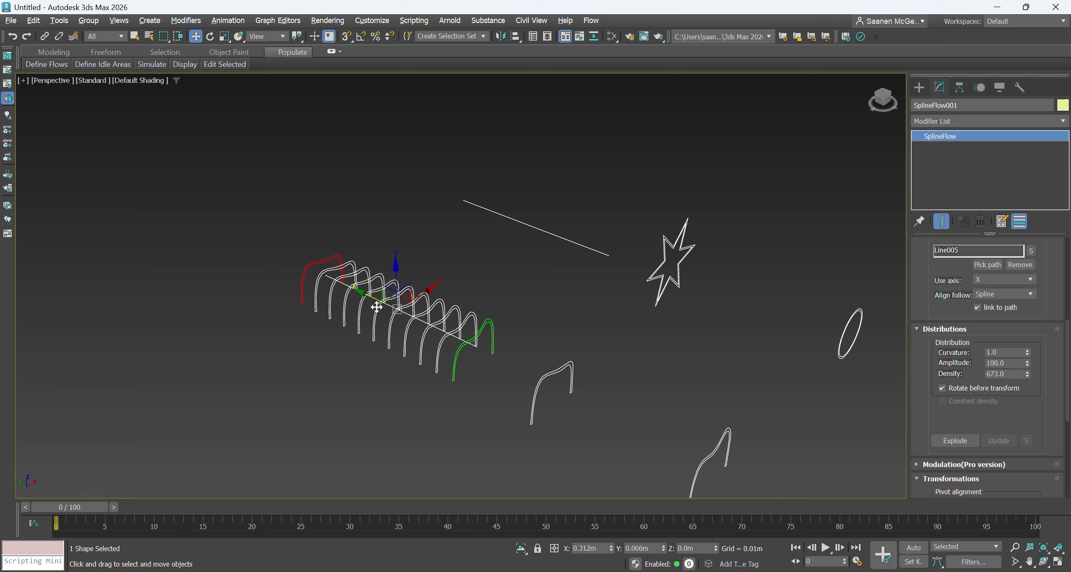
Try a distribution curvature of 17.95 on the arches and reset the curvature to 0.
scroll(375, 304, up, 2)
scroll(359, 299, up, 2)
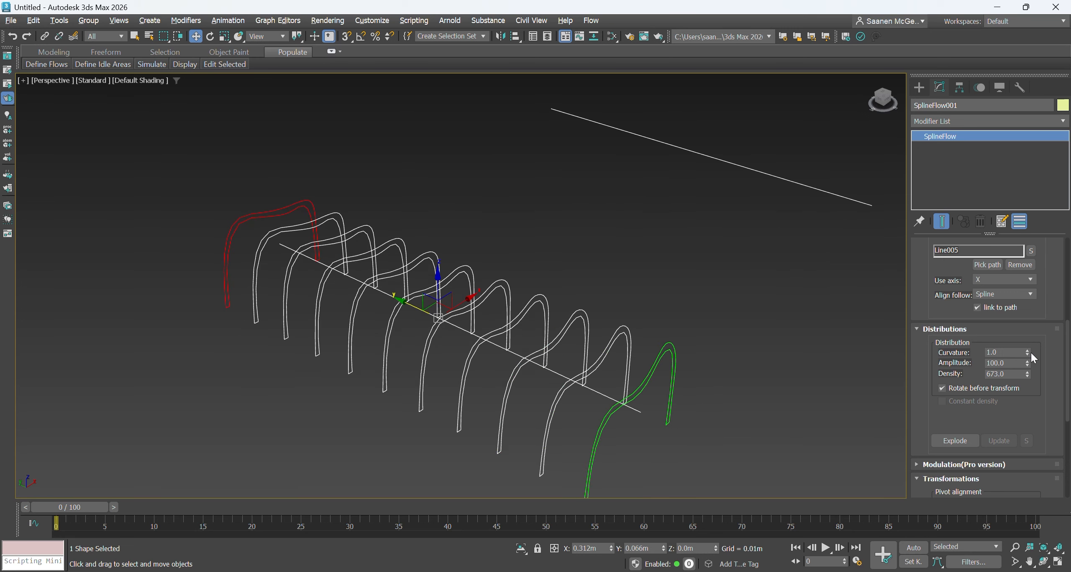
drag(1028, 355, 1047, 221)
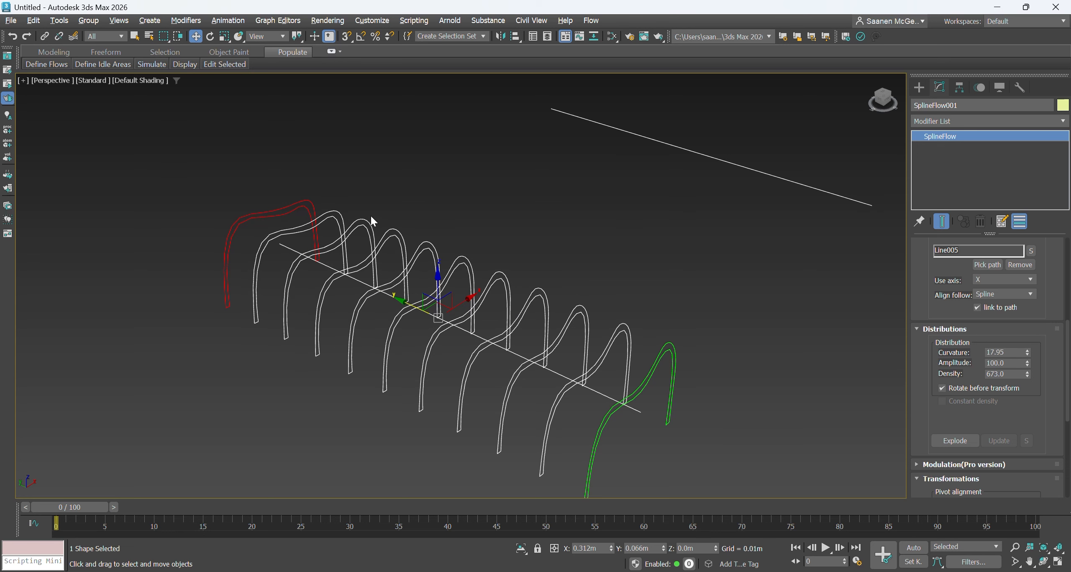
click(1027, 355)
right_click(1027, 355)
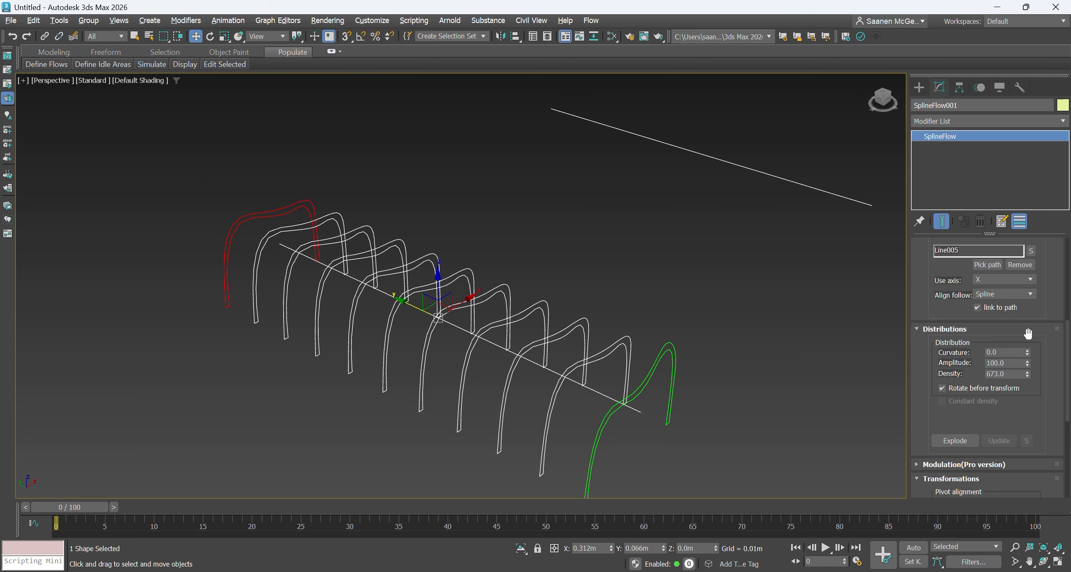
Set the distribution curvature of the SplineFlow arches to 2.9.
scroll(1028, 355, down, 1)
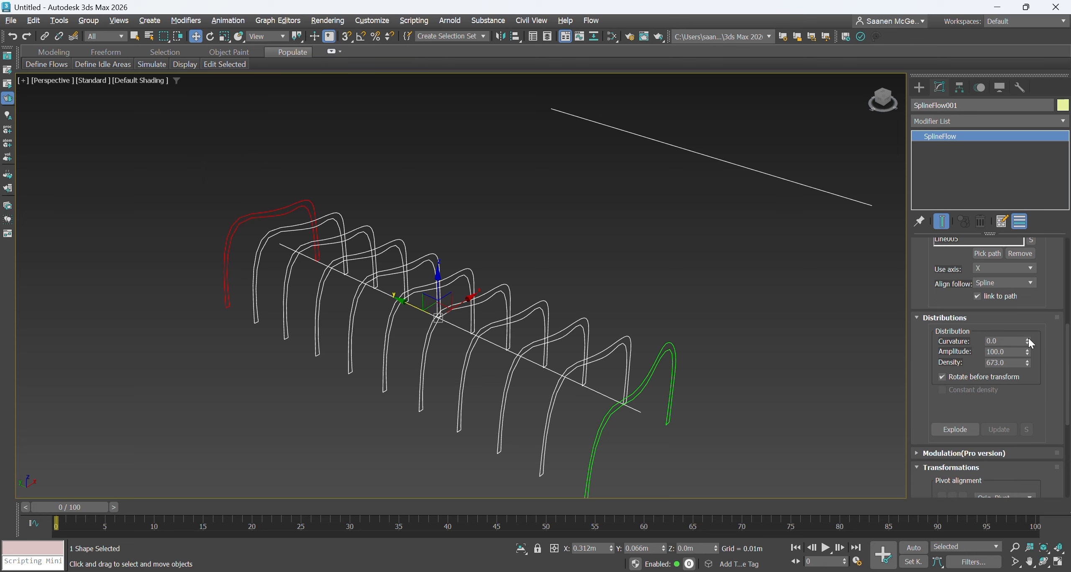
drag(1026, 343, 1030, 314)
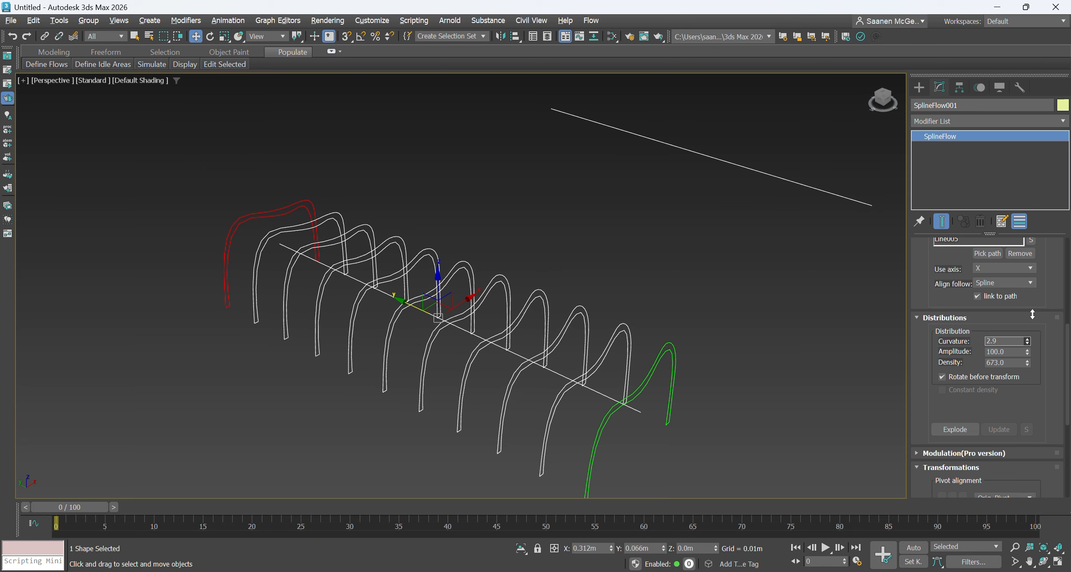
scroll(310, 278, down, 4)
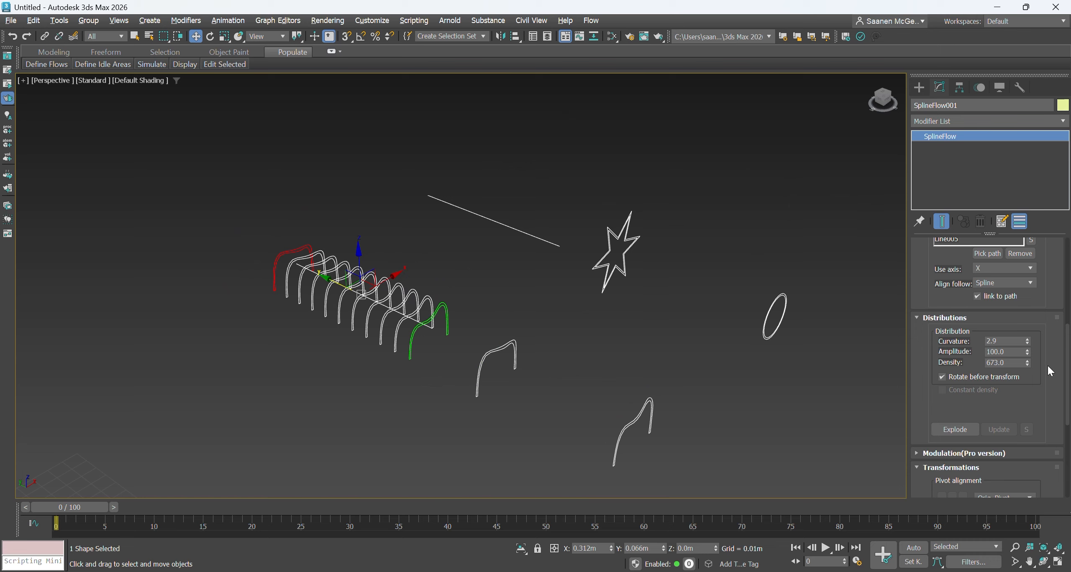
Try out the distribution amplitude of the SplineFlow arches.
scroll(1027, 370, up, 1)
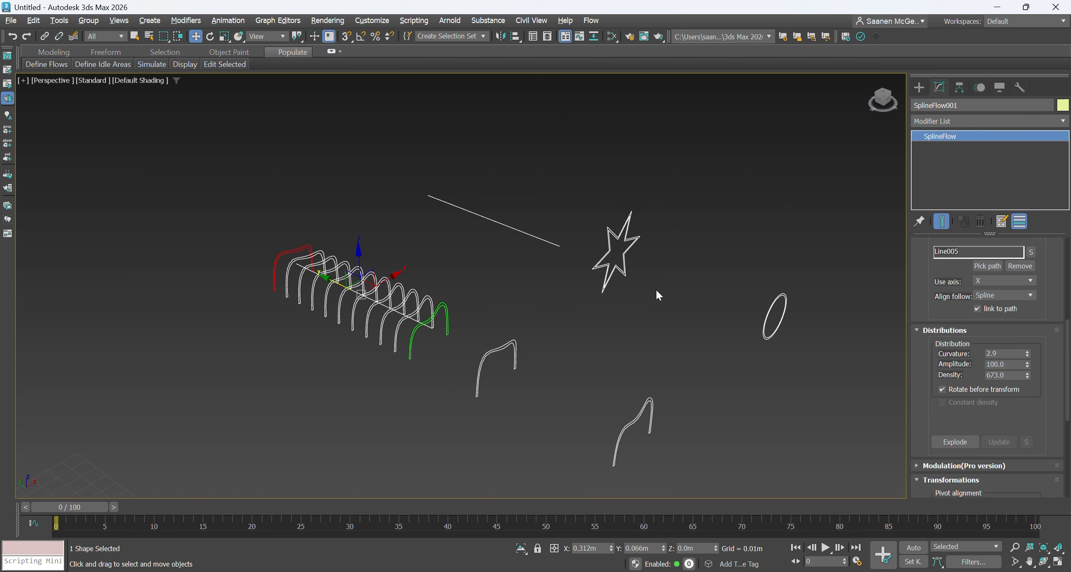
scroll(389, 326, up, 5)
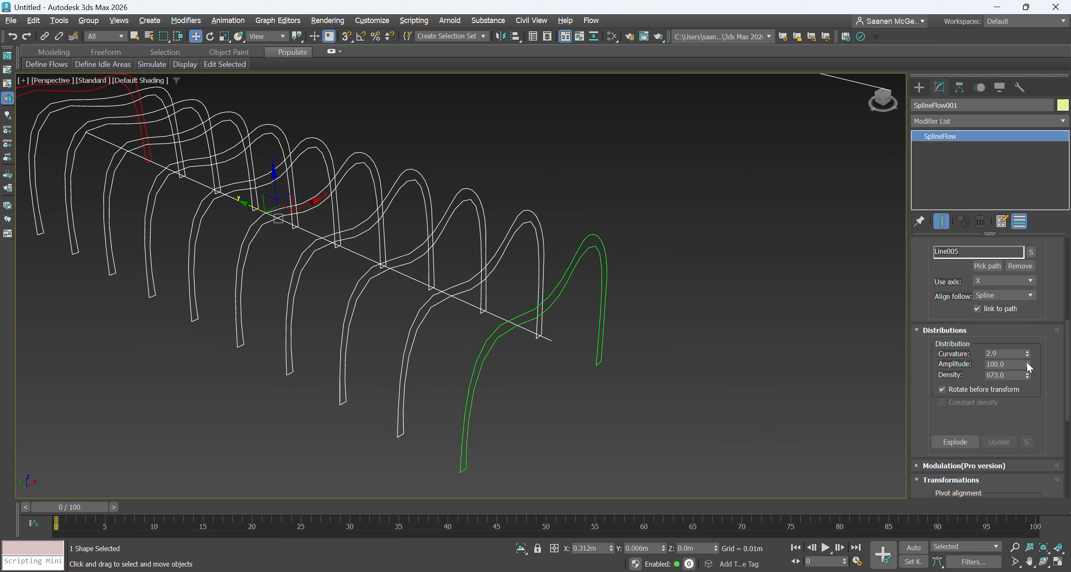
drag(1027, 362, 1062, 327)
scroll(477, 419, down, 3)
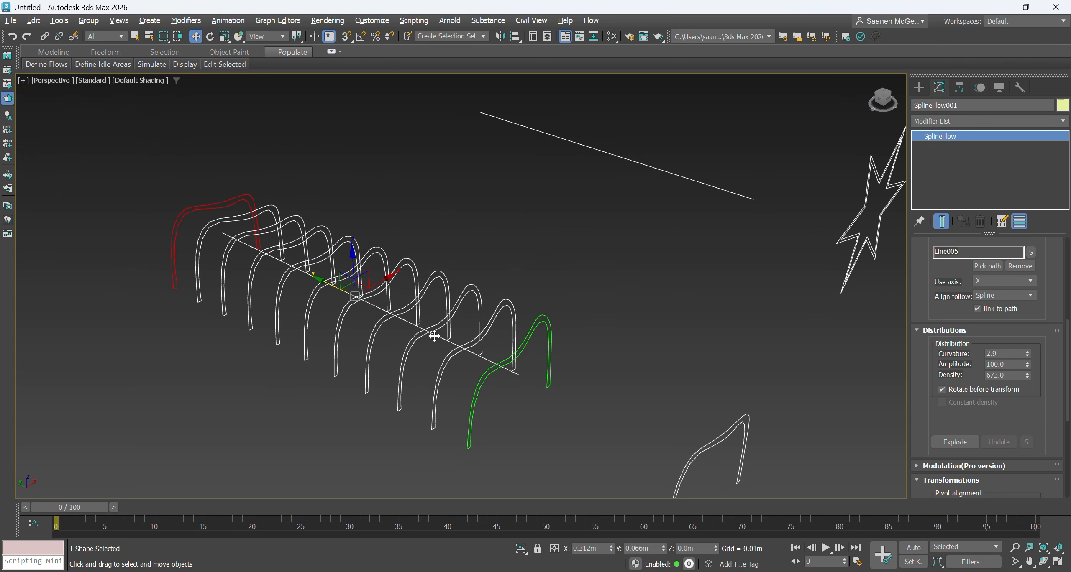
scroll(431, 336, down, 3)
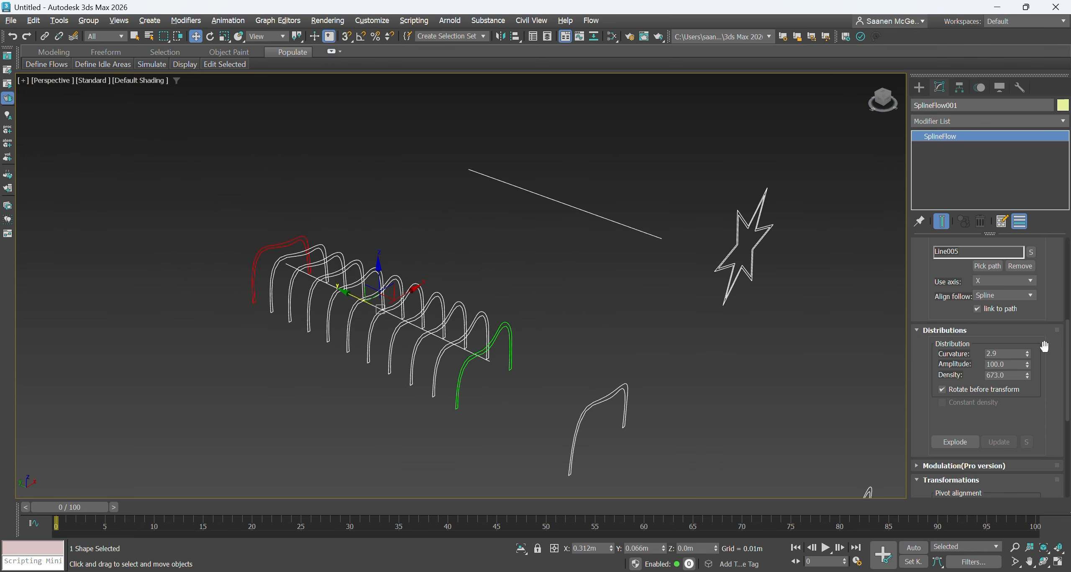
Review the transformation settings, reselect the SplineFlow object and make Line003 the active shape in its shape list.
scroll(1046, 351, down, 5)
scroll(1045, 354, down, 1)
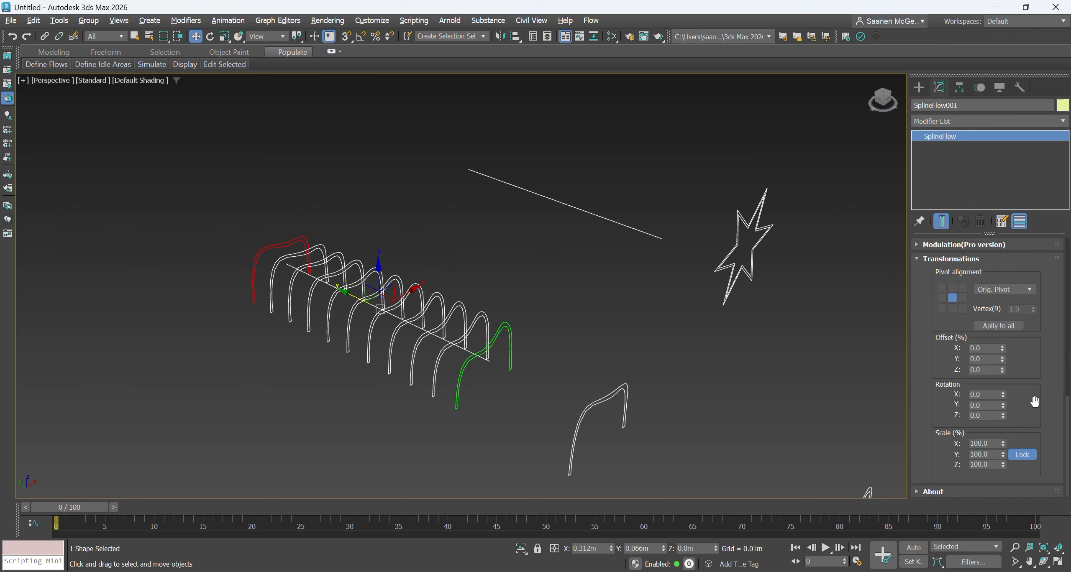
click(404, 440)
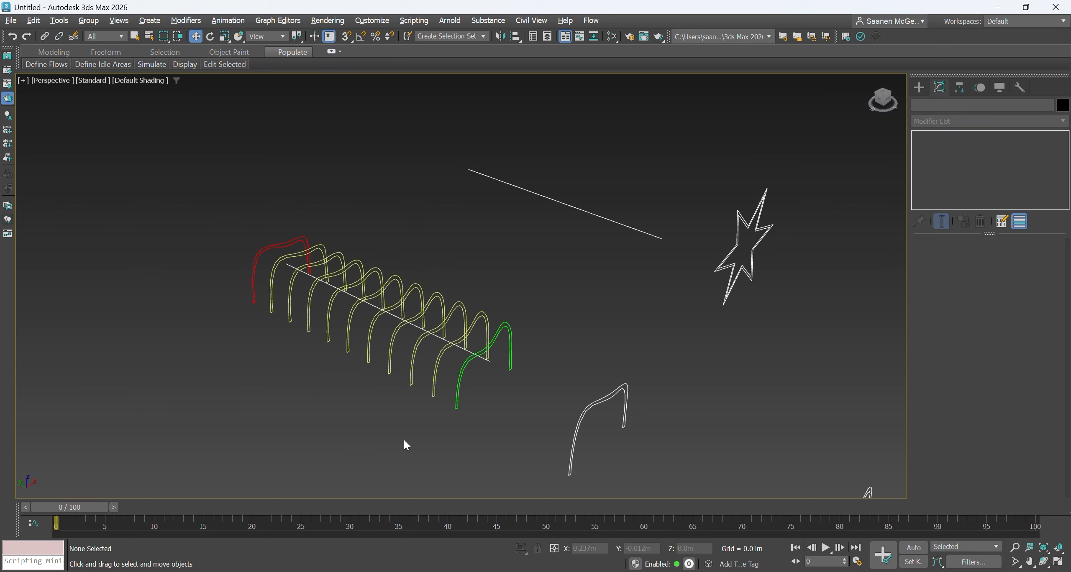
click(459, 367)
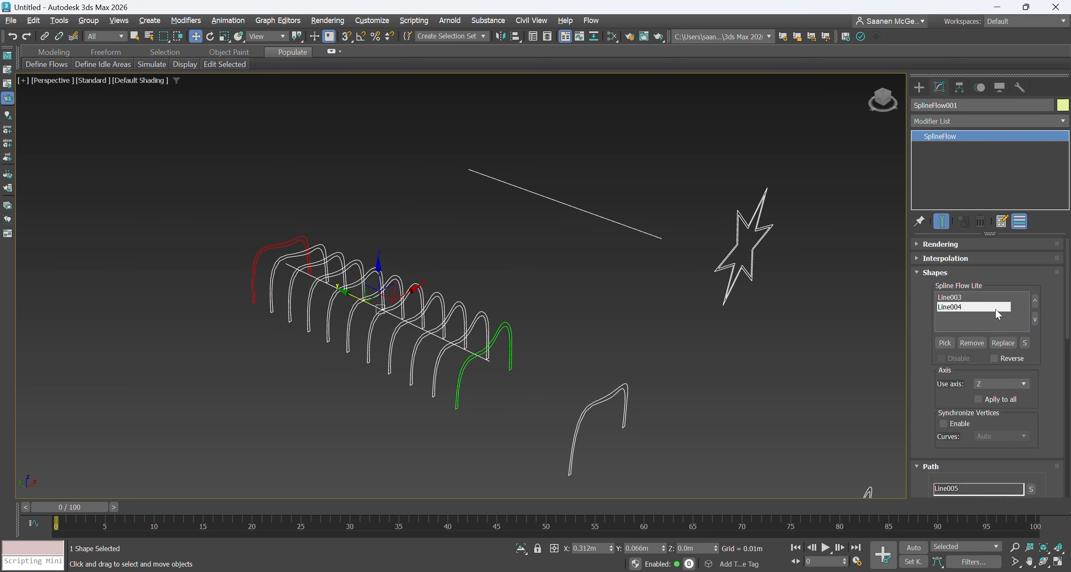
click(958, 297)
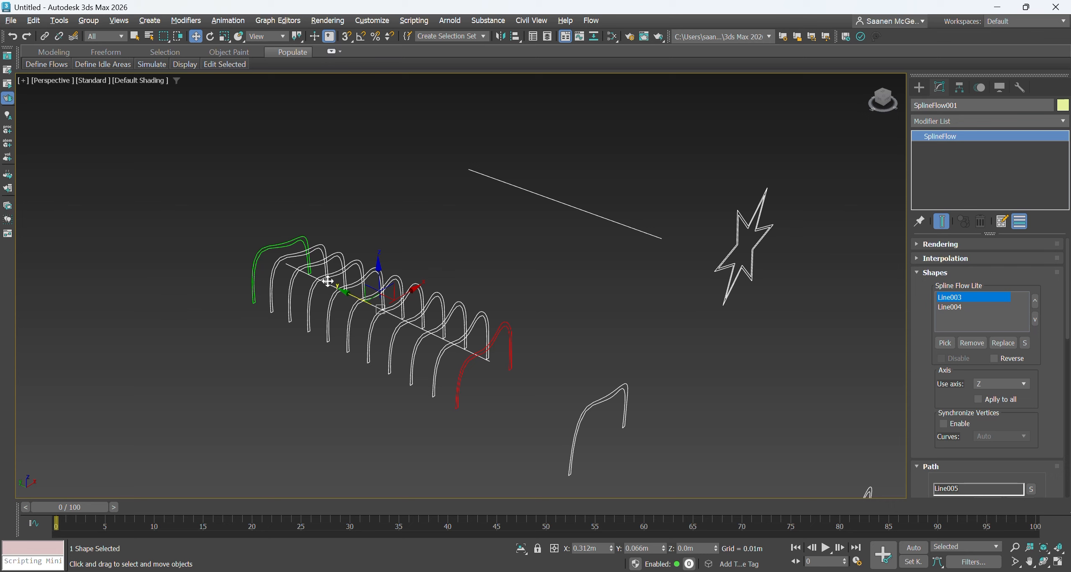
Try a Z rotation of 90 on the Line003 arch shape and reset it to 0.
scroll(1051, 357, down, 5)
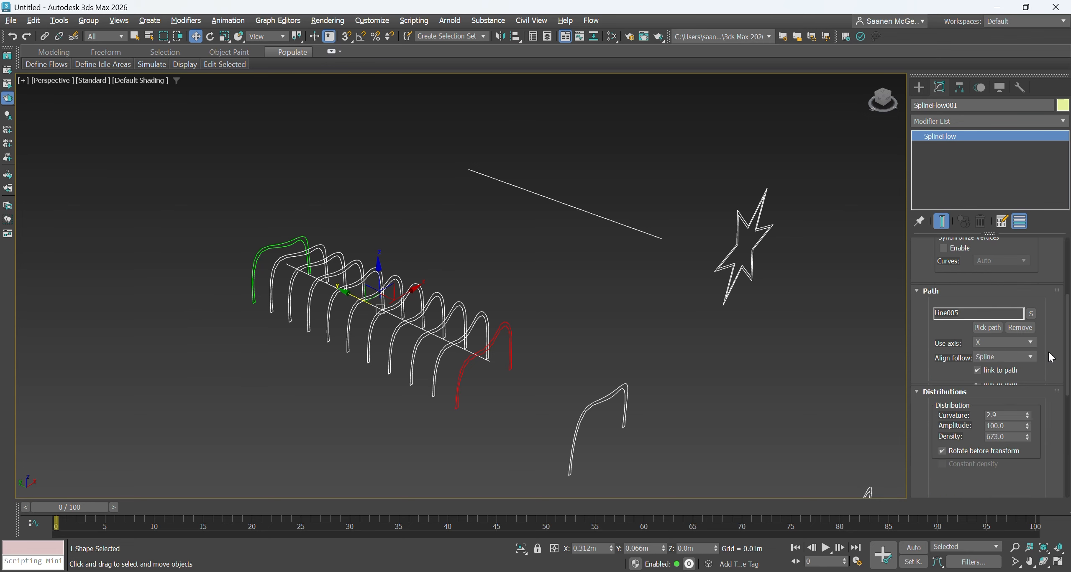
scroll(1051, 357, down, 6)
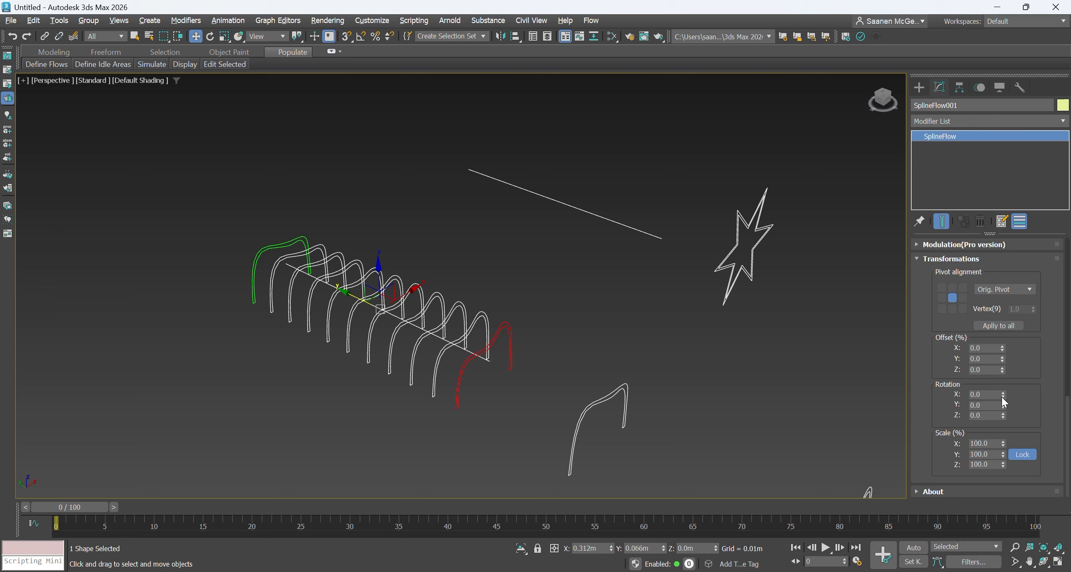
drag(1003, 416, 1023, 267)
double_click(989, 415)
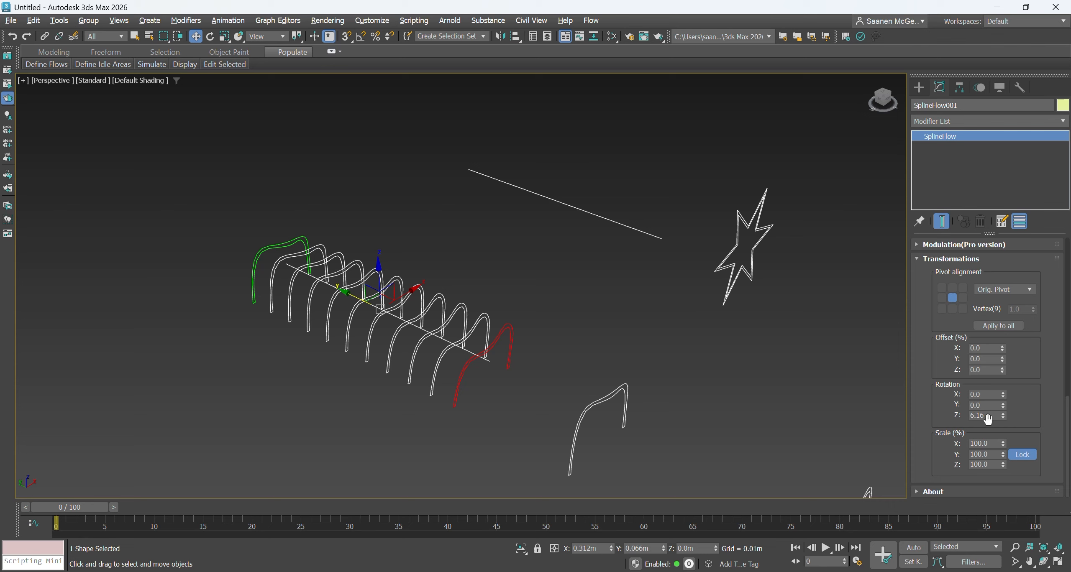
text(90)
key(Return)
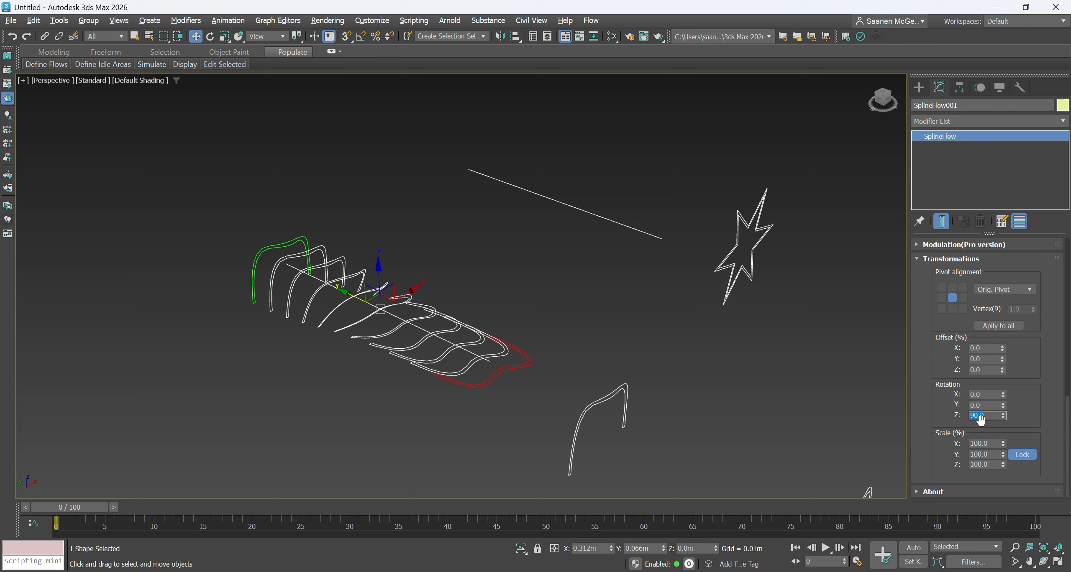
text(0)
Try a Y rotation of 90 on the Line003 arch shape and reset it to 0.
click(984, 405)
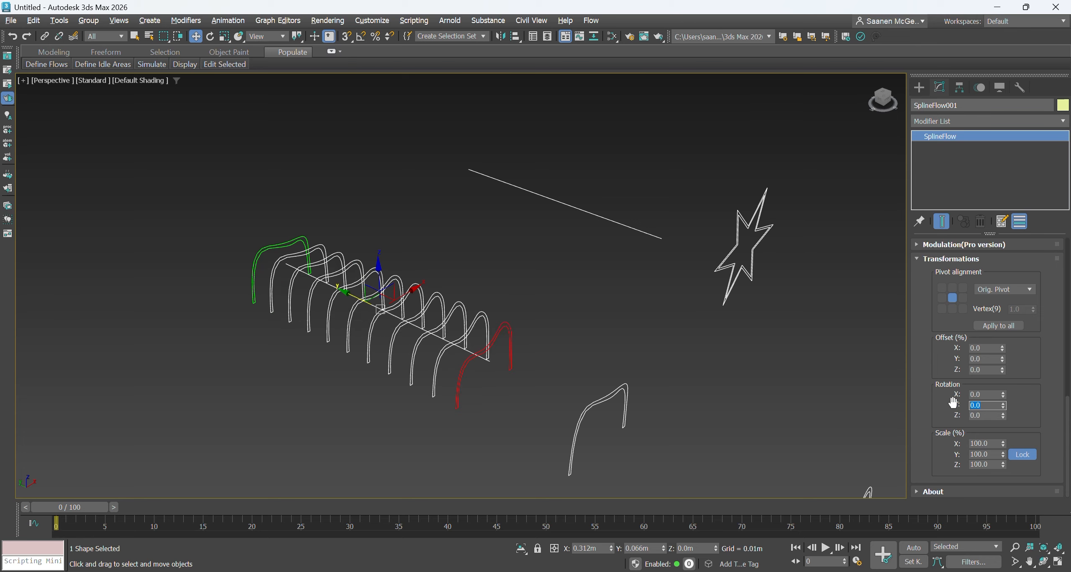
text(90)
key(Return)
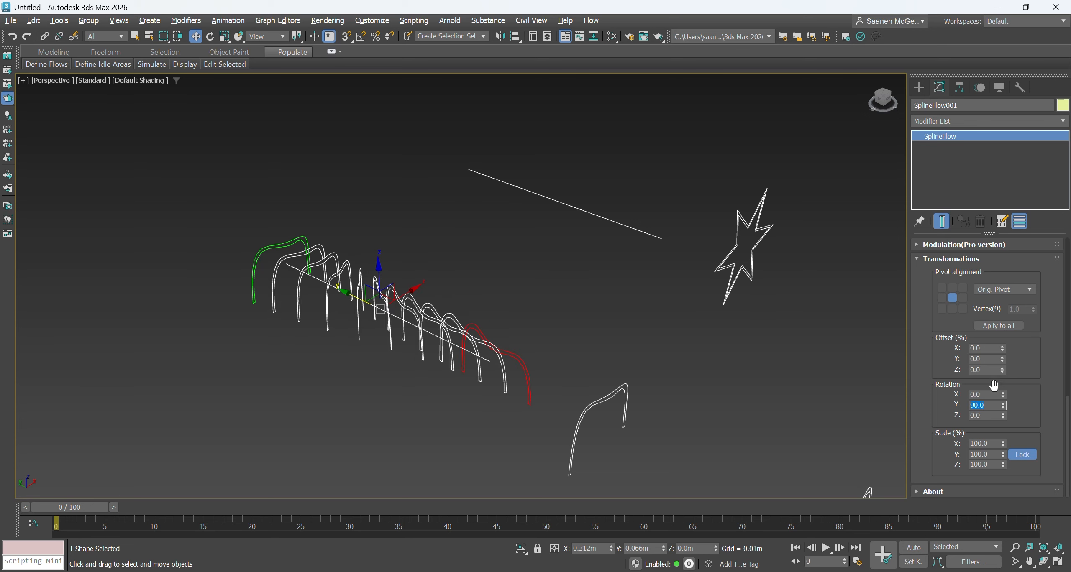
text(0)
key(Return)
Try an X rotation of 90 on the Line003 arch shape and reset it to 0.
click(983, 395)
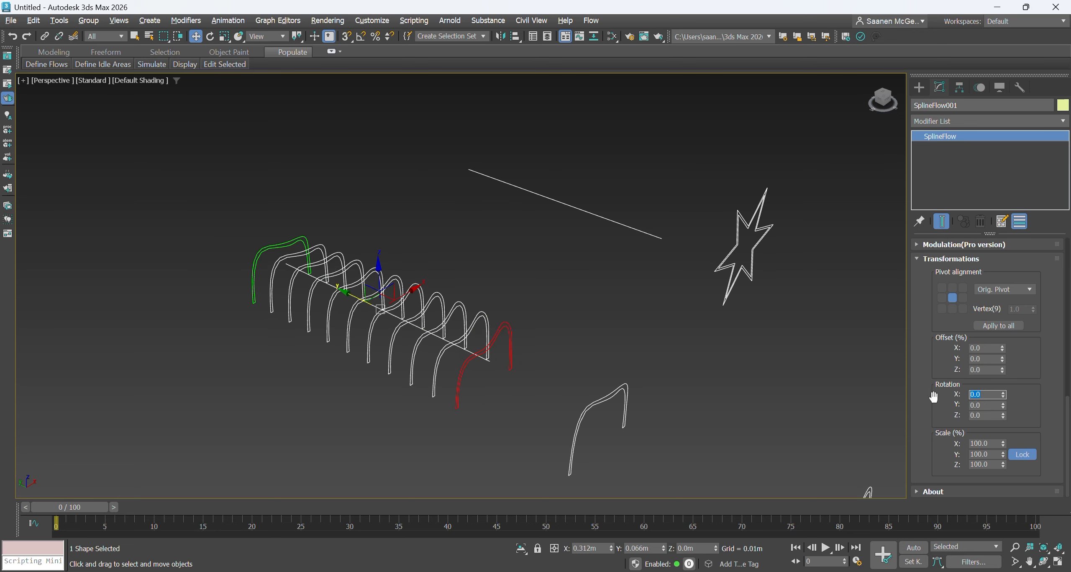
text(90)
key(Return)
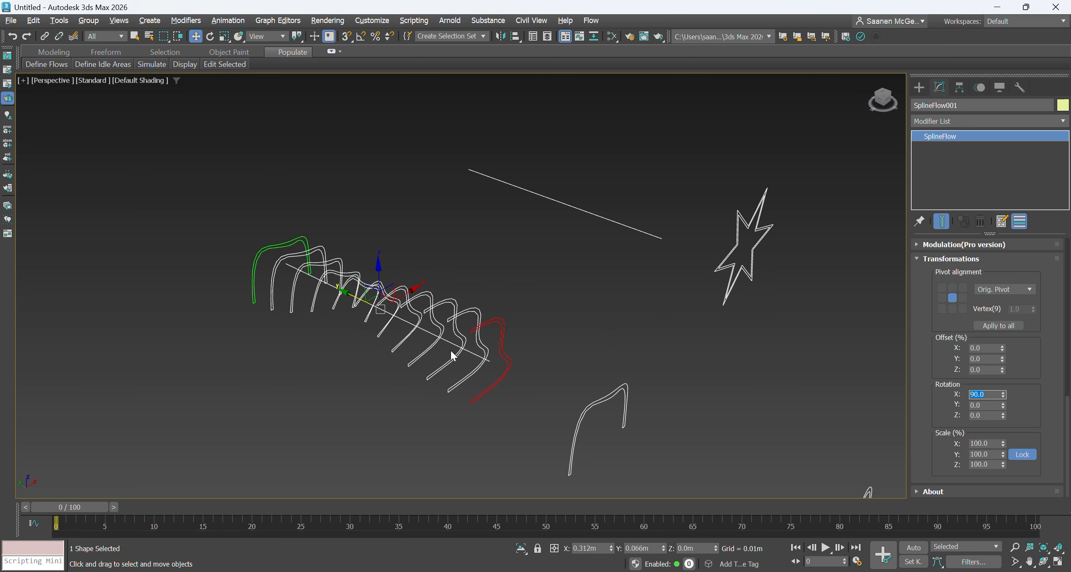
scroll(453, 355, up, 3)
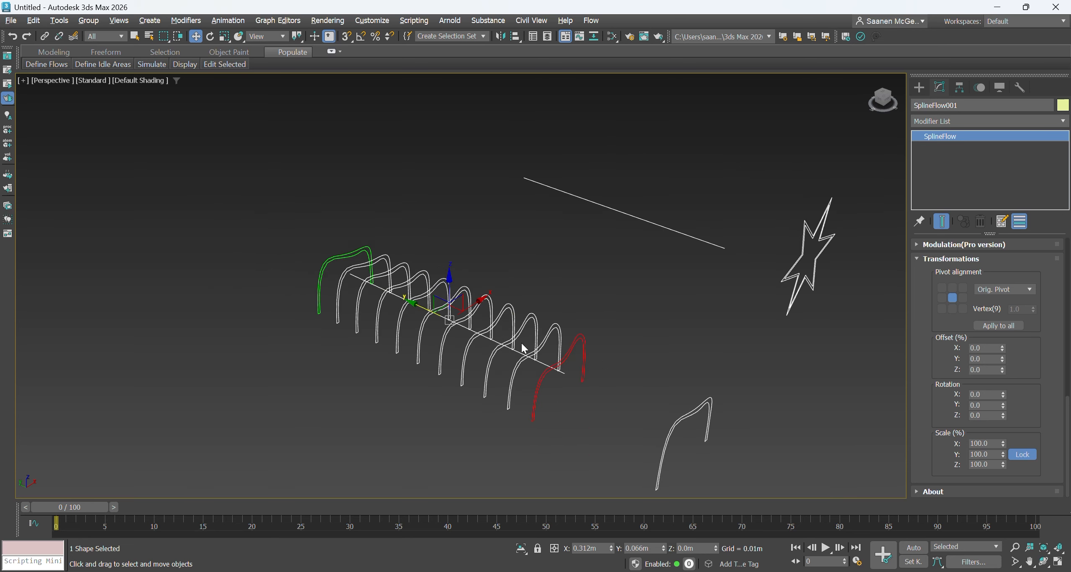
Deselect the arches and create a second SplineFlow object from the Kstudio shapes in the empty area beside them.
scroll(328, 301, down, 5)
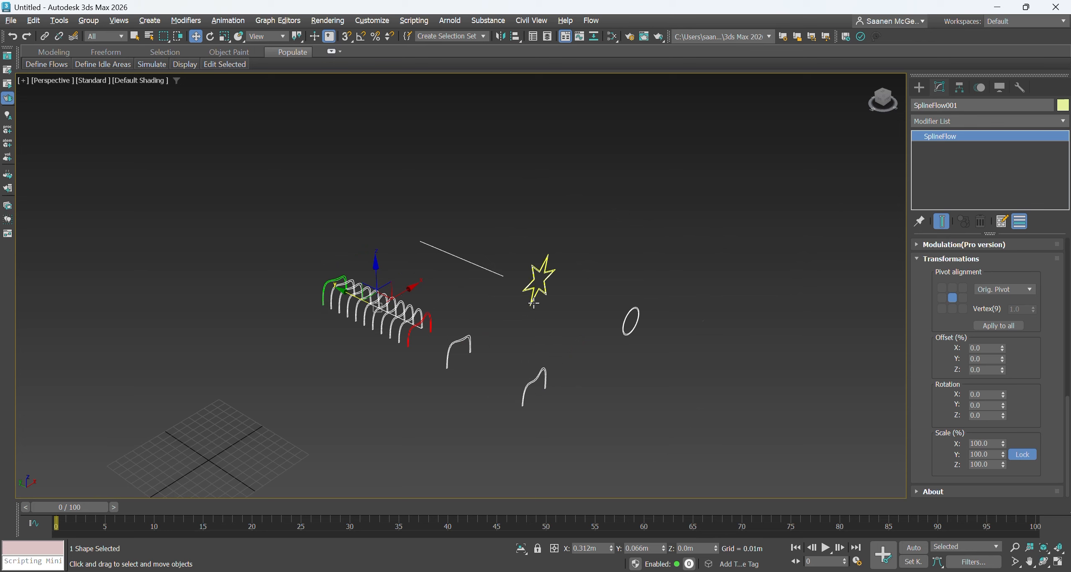
scroll(589, 309, up, 4)
click(635, 348)
scroll(663, 286, down, 5)
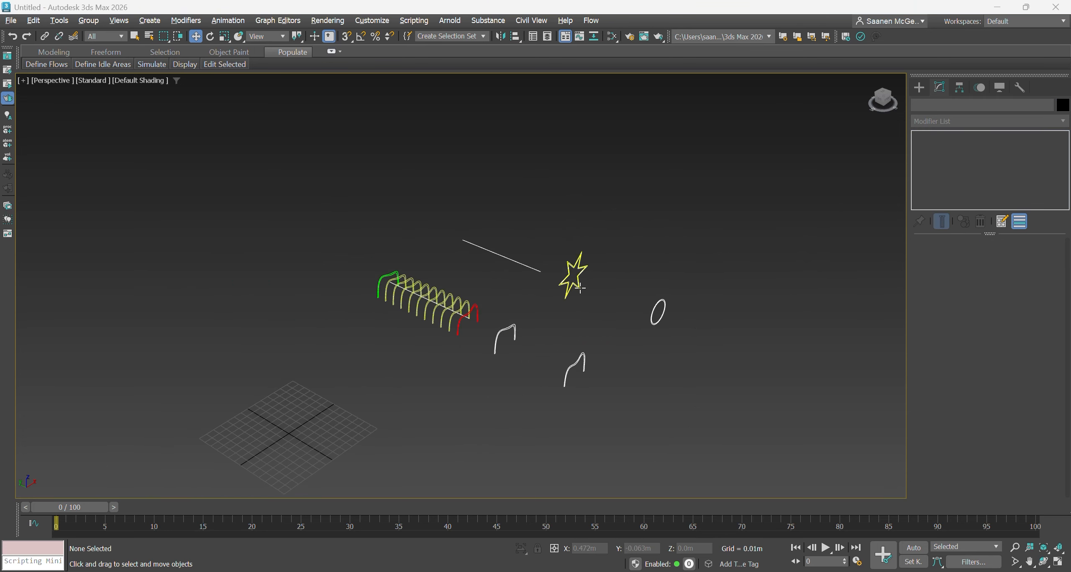
scroll(594, 284, up, 3)
scroll(587, 271, down, 2)
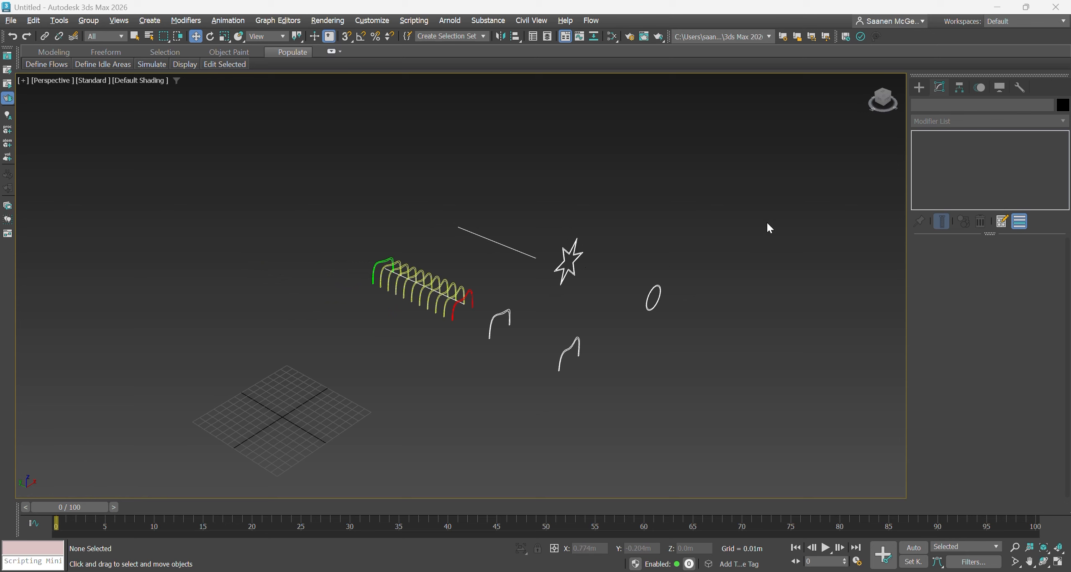
click(919, 87)
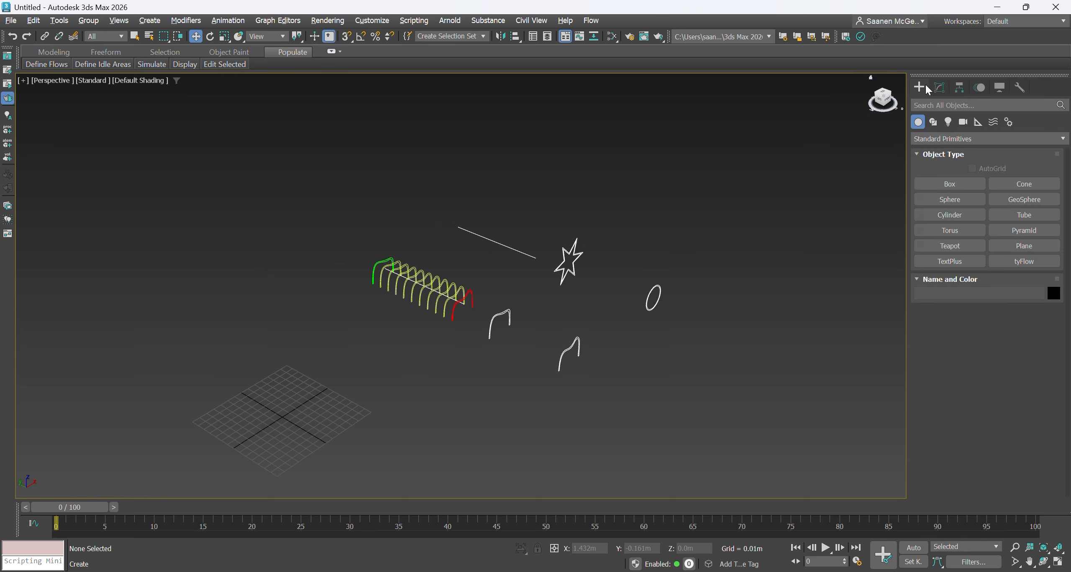
click(962, 139)
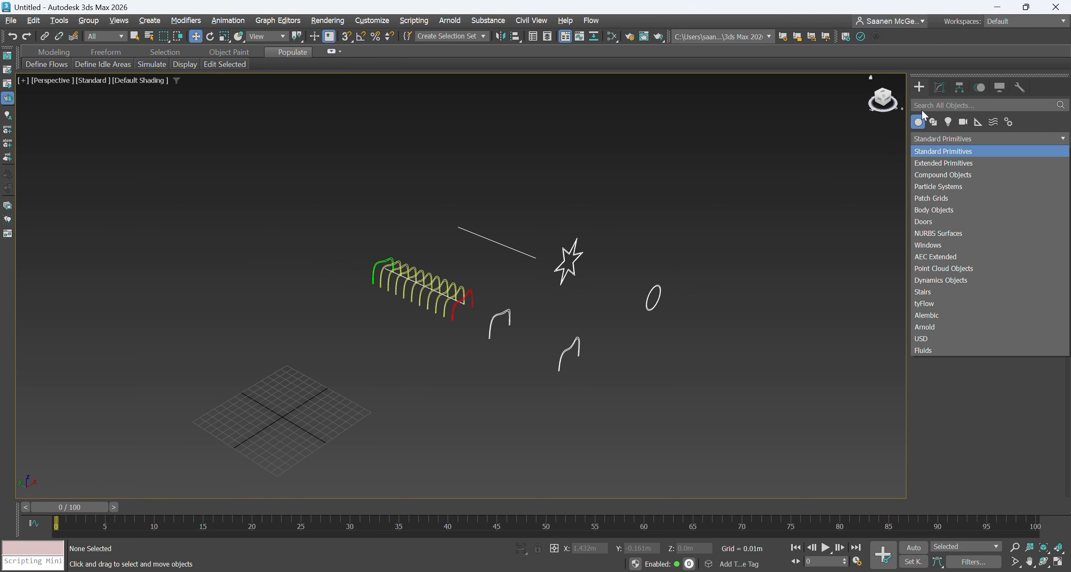
click(934, 122)
click(954, 138)
click(966, 202)
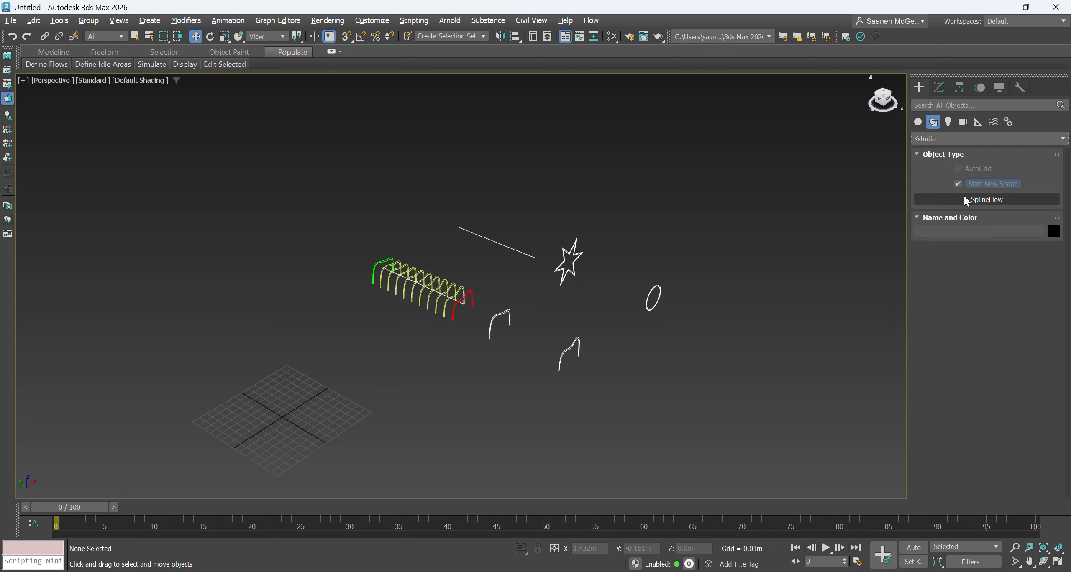
click(966, 201)
click(222, 341)
Add the star and the donut as the source shapes of the new SplineFlow object.
click(948, 87)
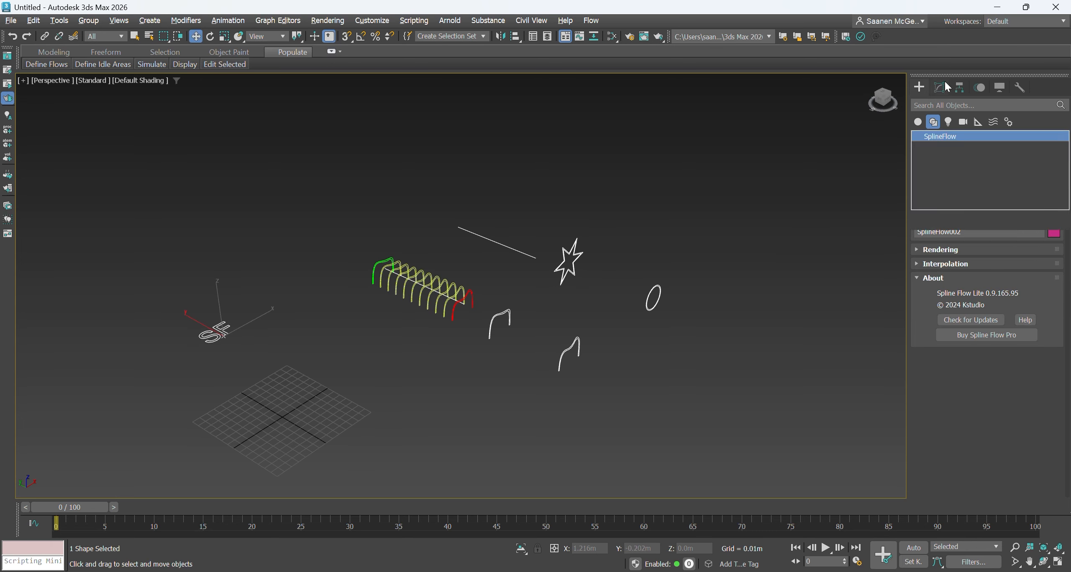
click(951, 348)
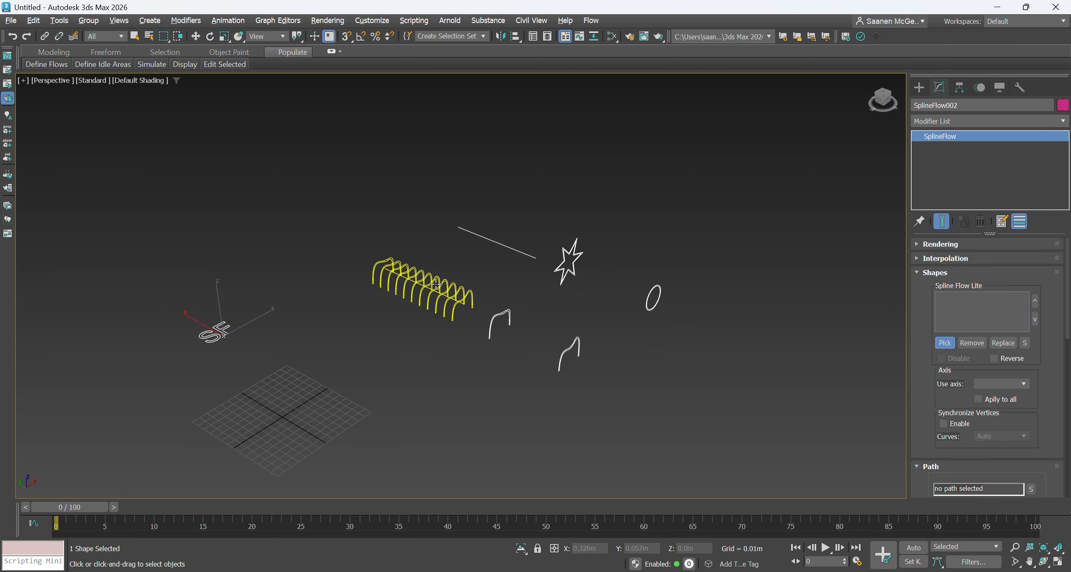
click(570, 274)
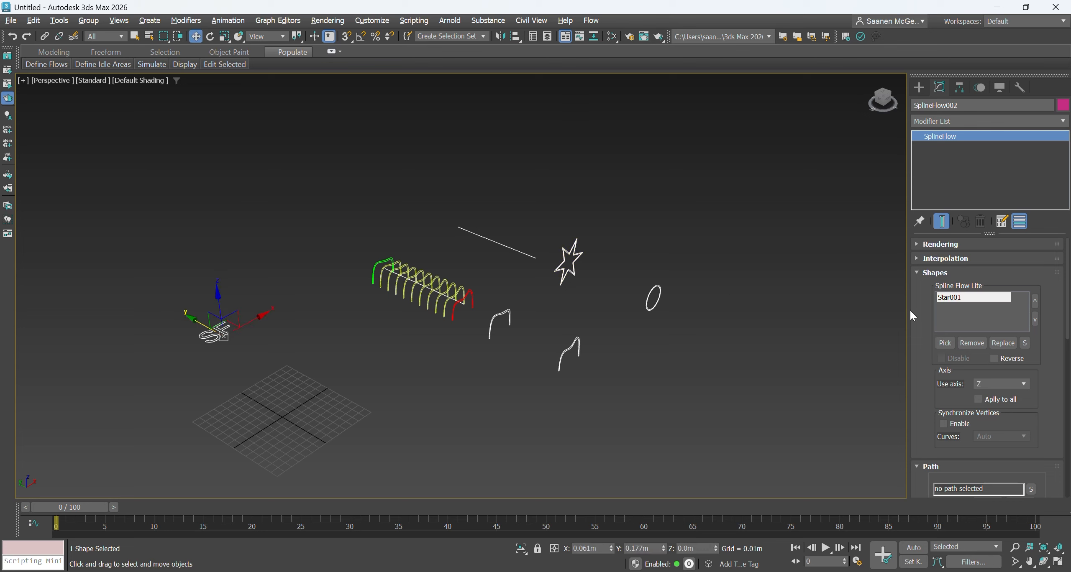
click(950, 344)
click(652, 310)
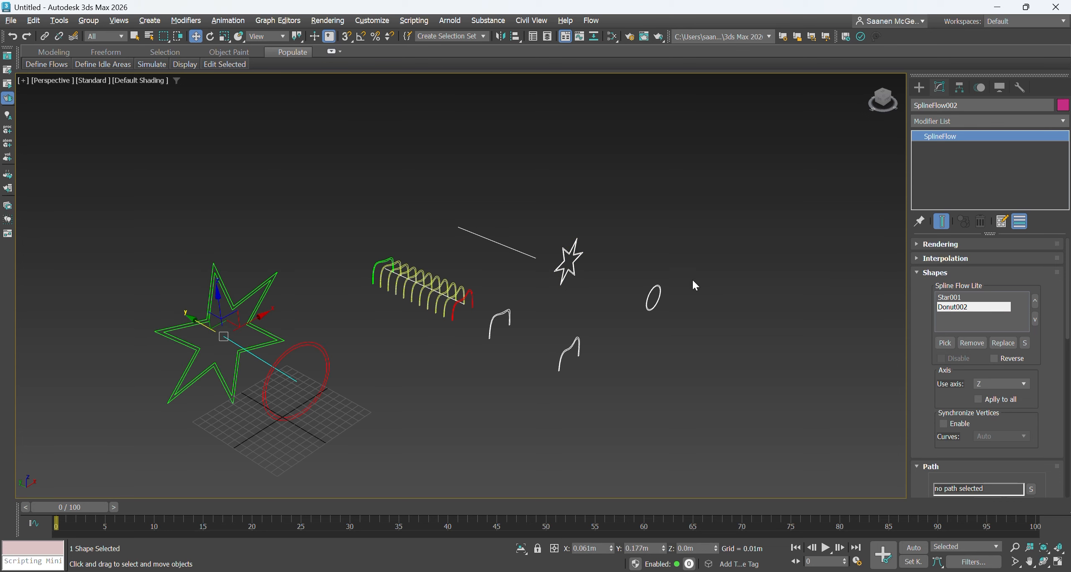
Use the separate straight line Line006 as the linked path and set the distribution density to 385.
scroll(1042, 383, down, 5)
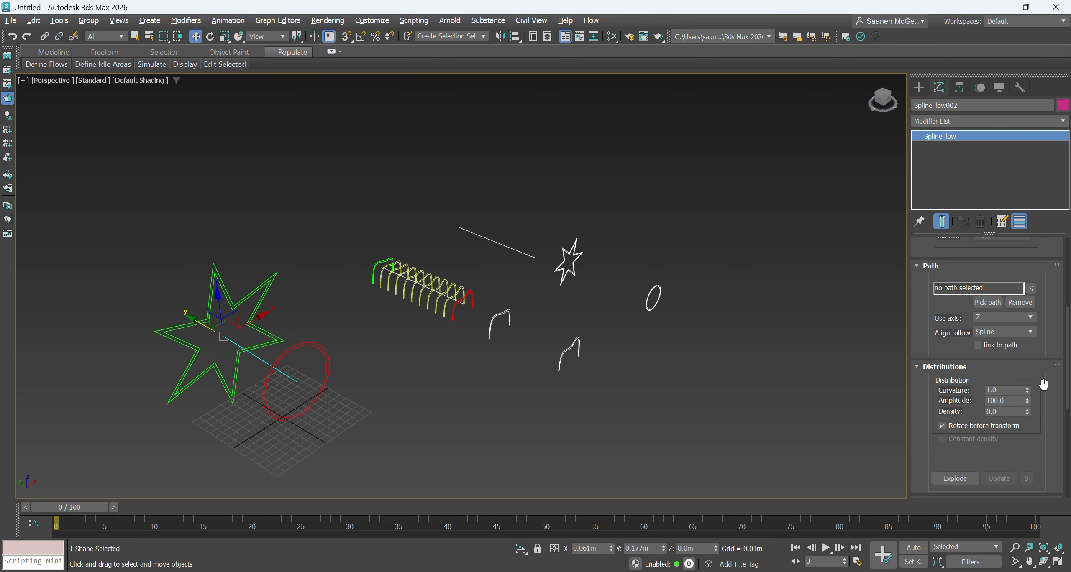
click(987, 302)
click(508, 247)
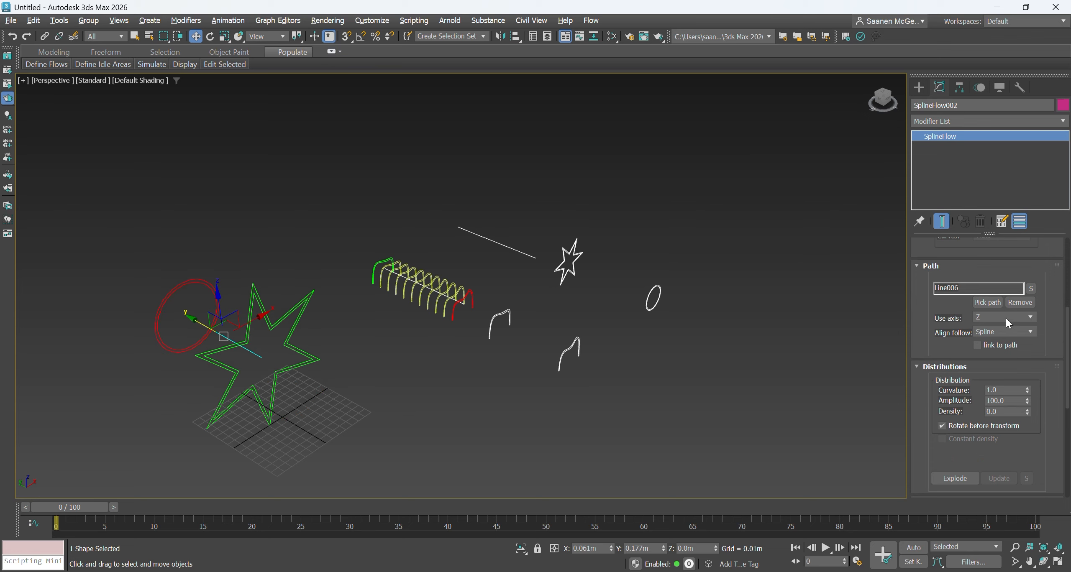
click(1005, 346)
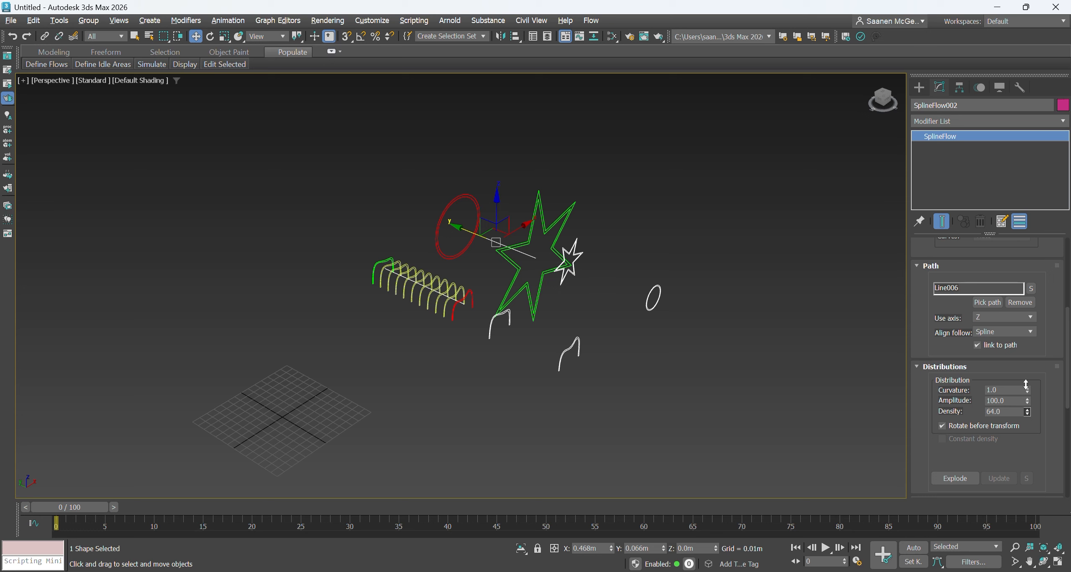
drag(1026, 384, 1049, 261)
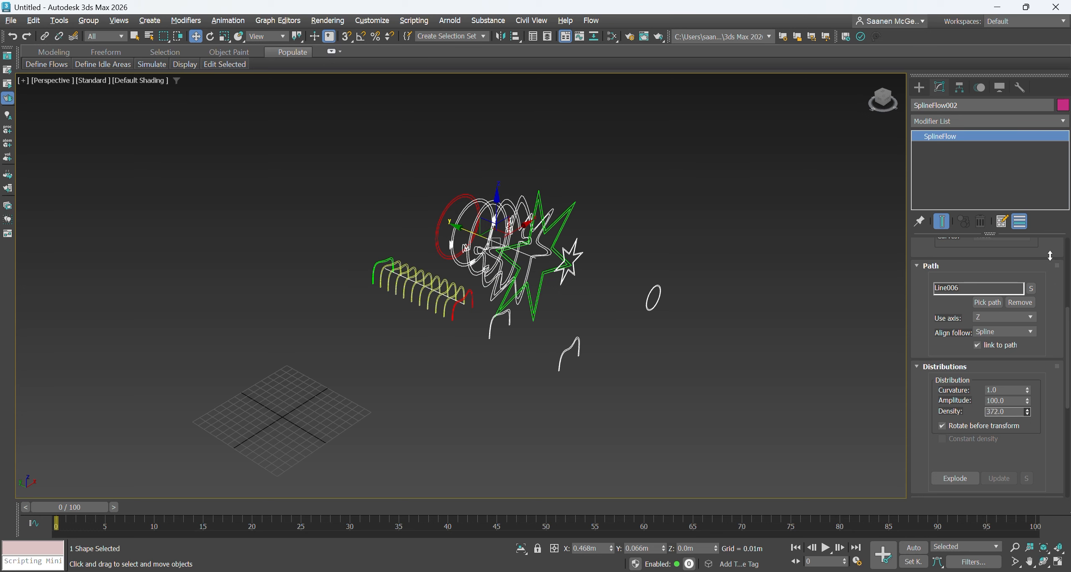
scroll(518, 267, up, 3)
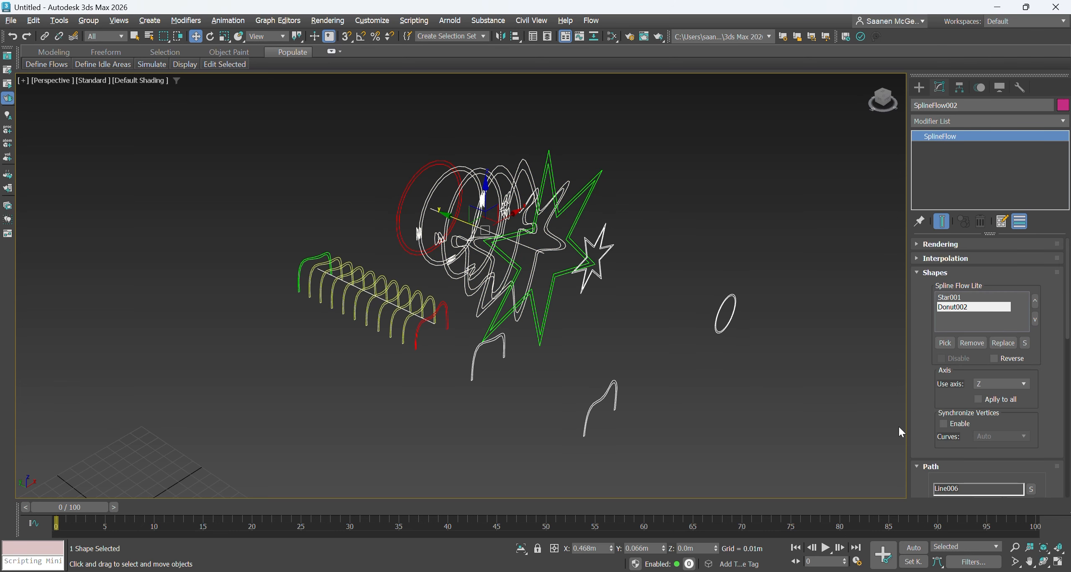
Scale the Donut002 shape uniformly to 46% in the transformation settings.
scroll(1047, 410, down, 1)
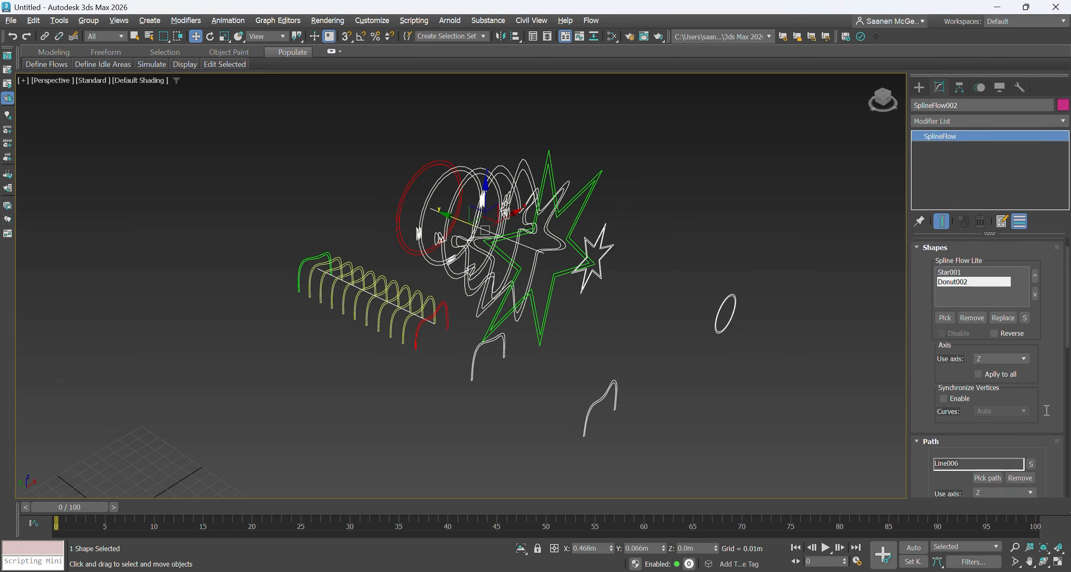
scroll(1047, 410, up, 1)
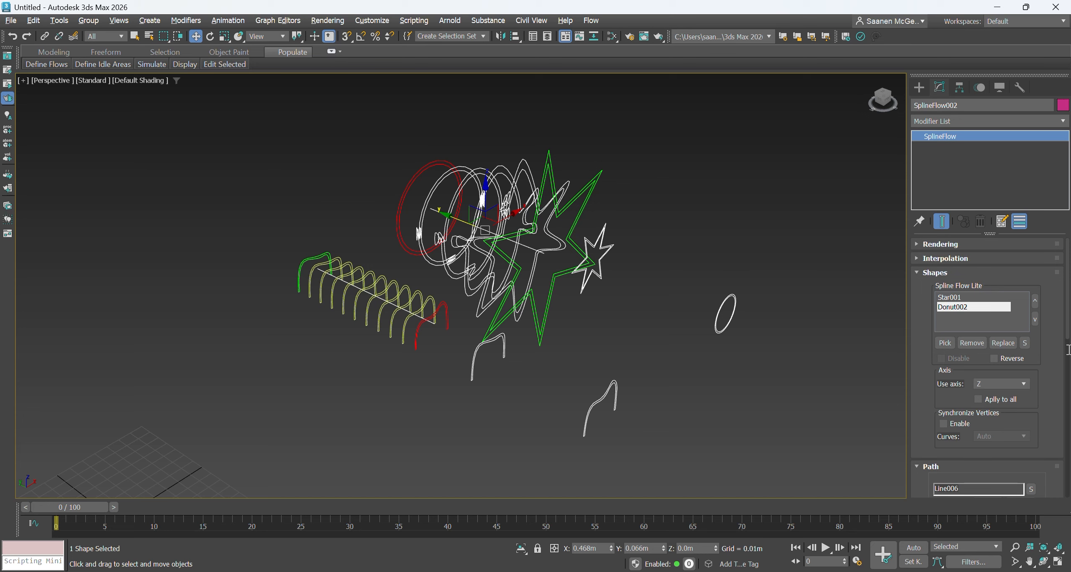
scroll(1055, 340, down, 1)
scroll(1055, 337, down, 5)
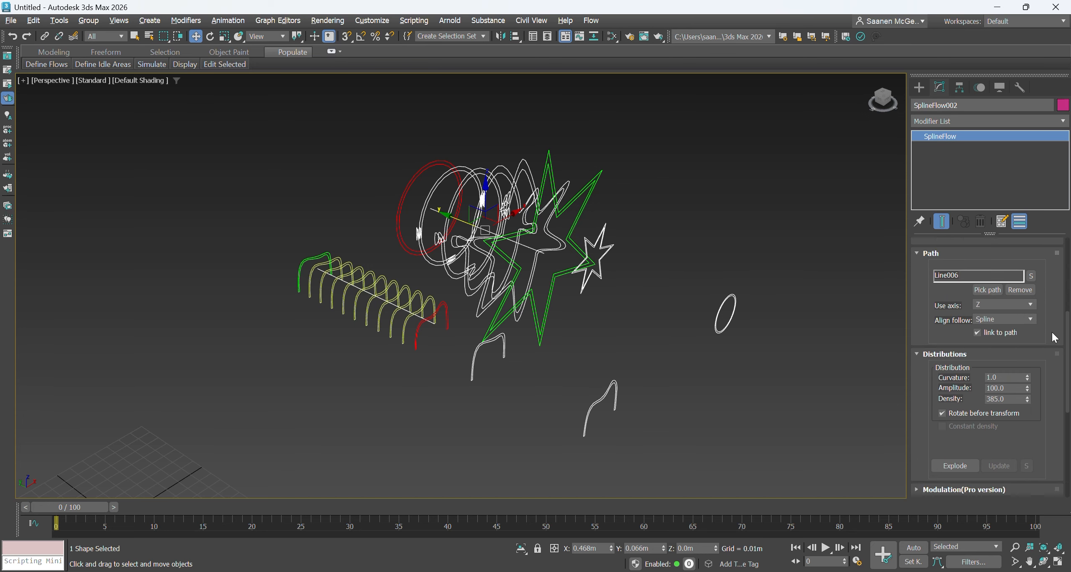
scroll(1055, 338, up, 3)
scroll(1054, 340, up, 3)
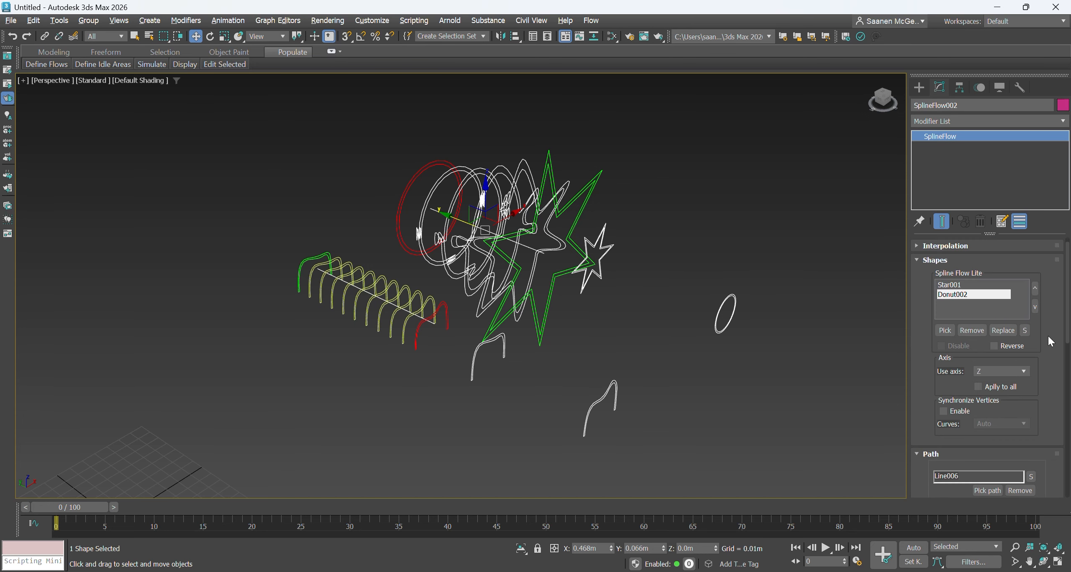
scroll(1051, 338, down, 6)
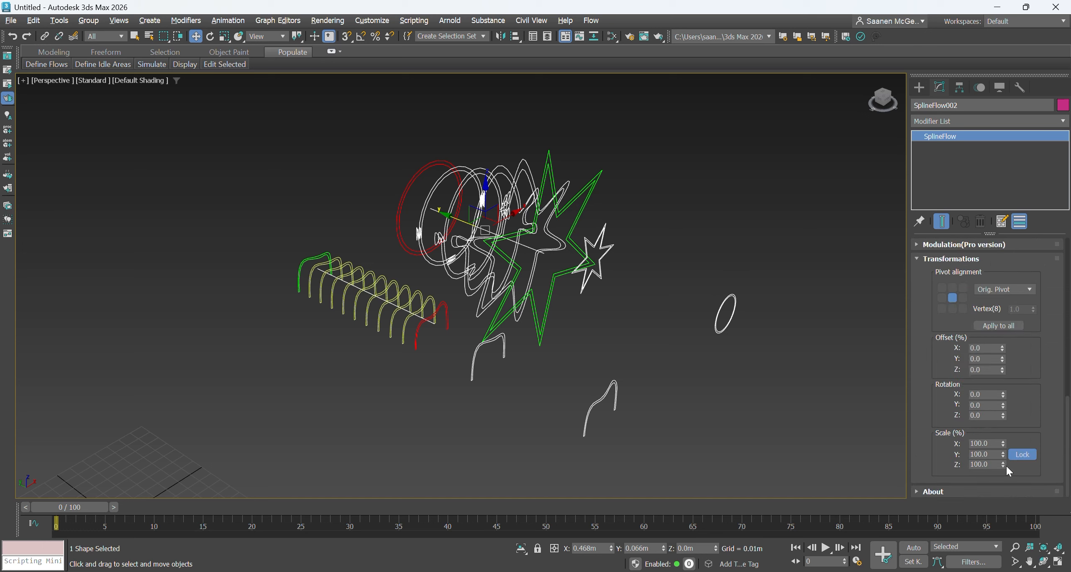
drag(1002, 455, 1003, 473)
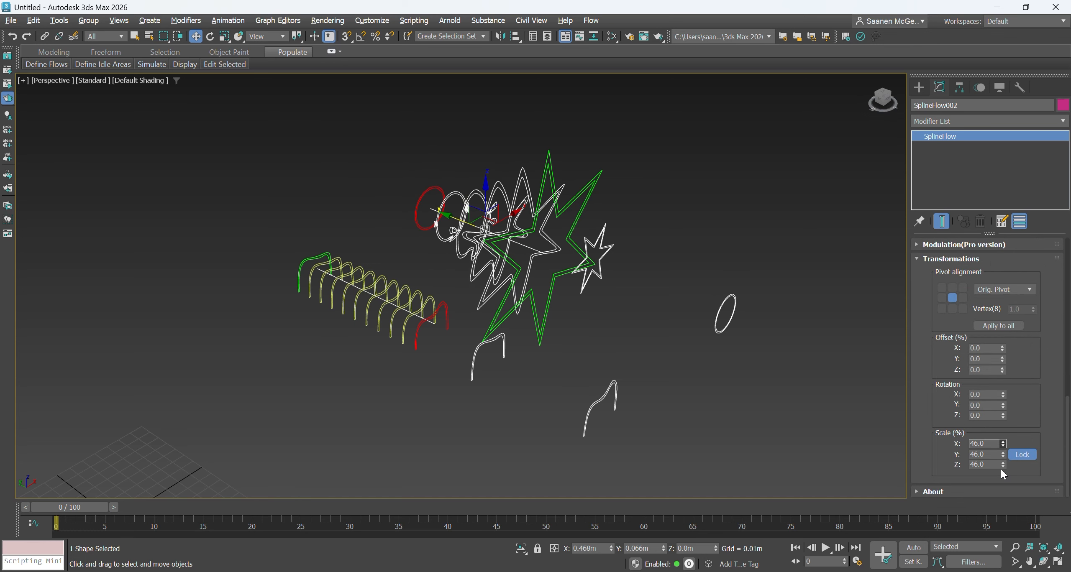
Set the axis used by the Donut002 shape to X.
scroll(1024, 298, up, 8)
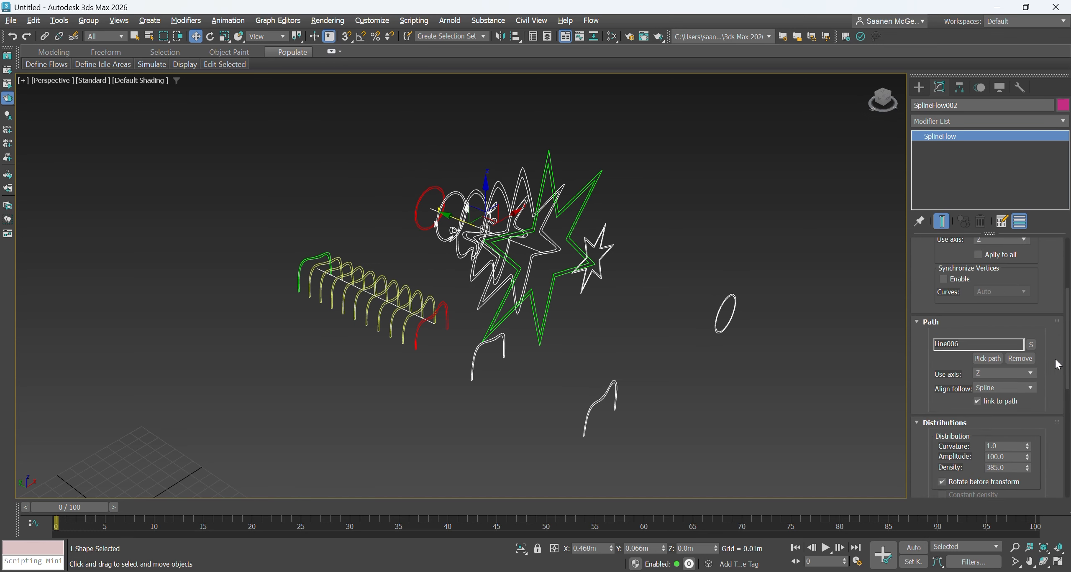
scroll(1043, 307, up, 3)
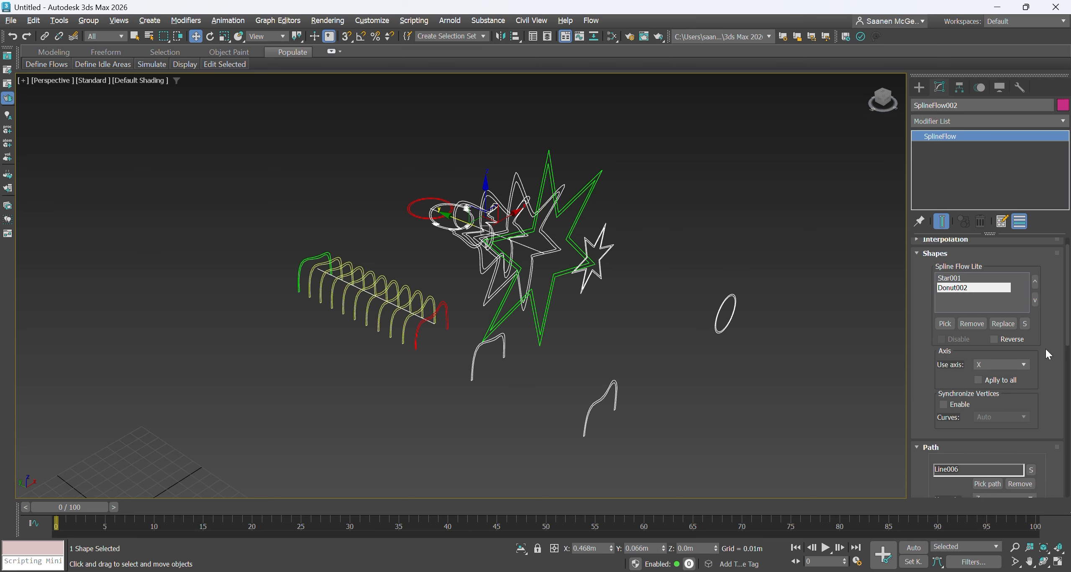
scroll(1028, 366, down, 1)
Make Star001 the active shape and scale it uniformly to 49%.
click(948, 278)
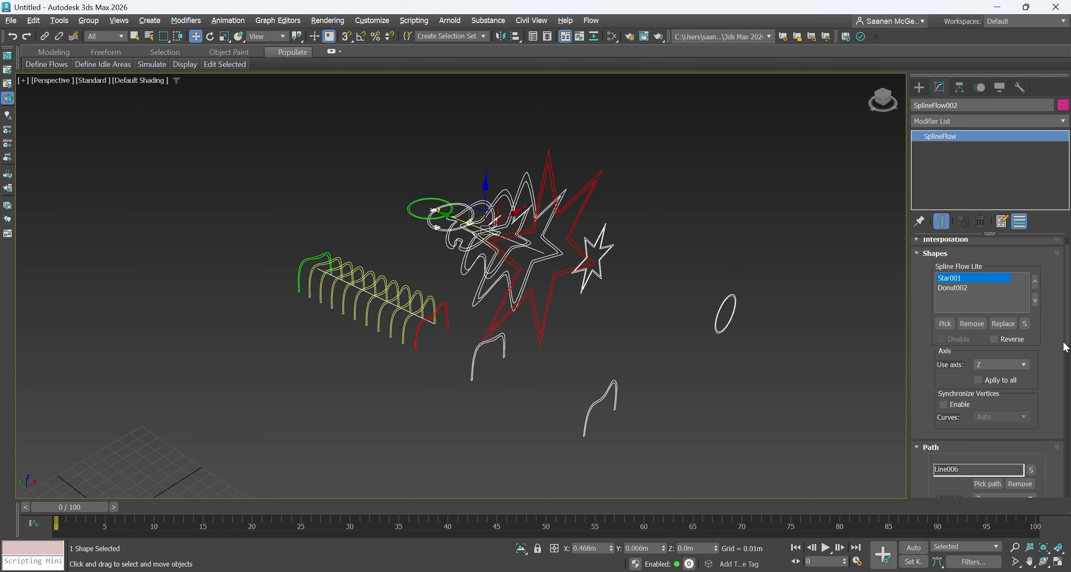
drag(1065, 343, 1060, 498)
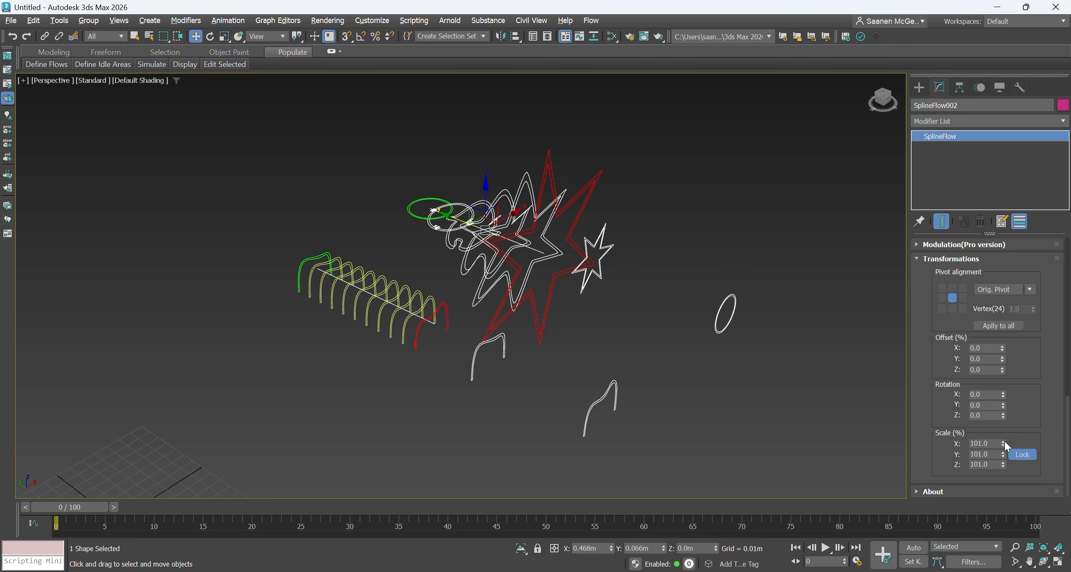
drag(1004, 442, 1004, 485)
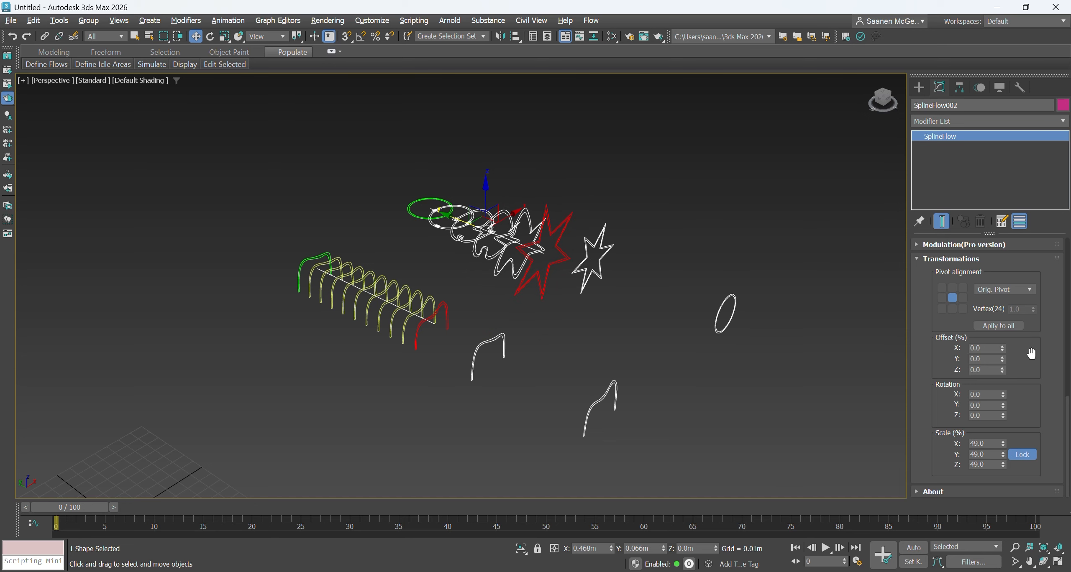
Try the X axis for the Star001 shape and return it to Z.
scroll(1032, 354, up, 10)
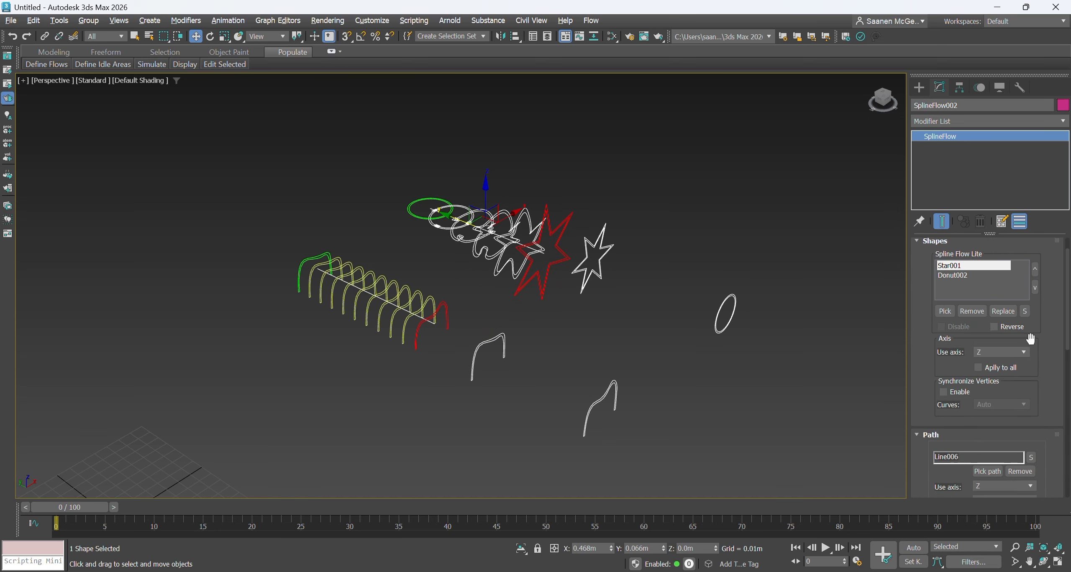
click(1012, 352)
click(1010, 359)
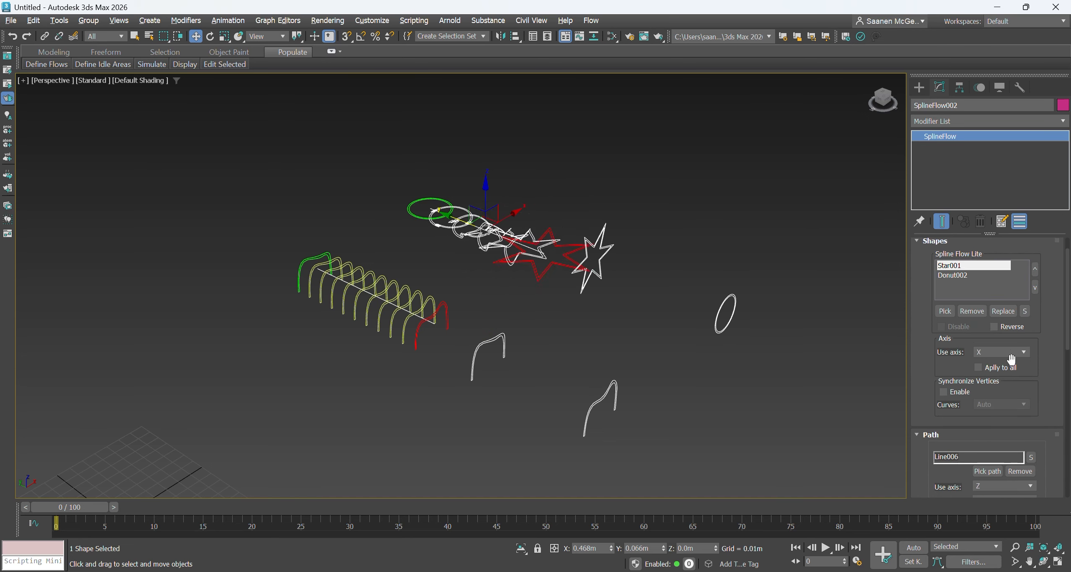
click(1014, 355)
click(993, 378)
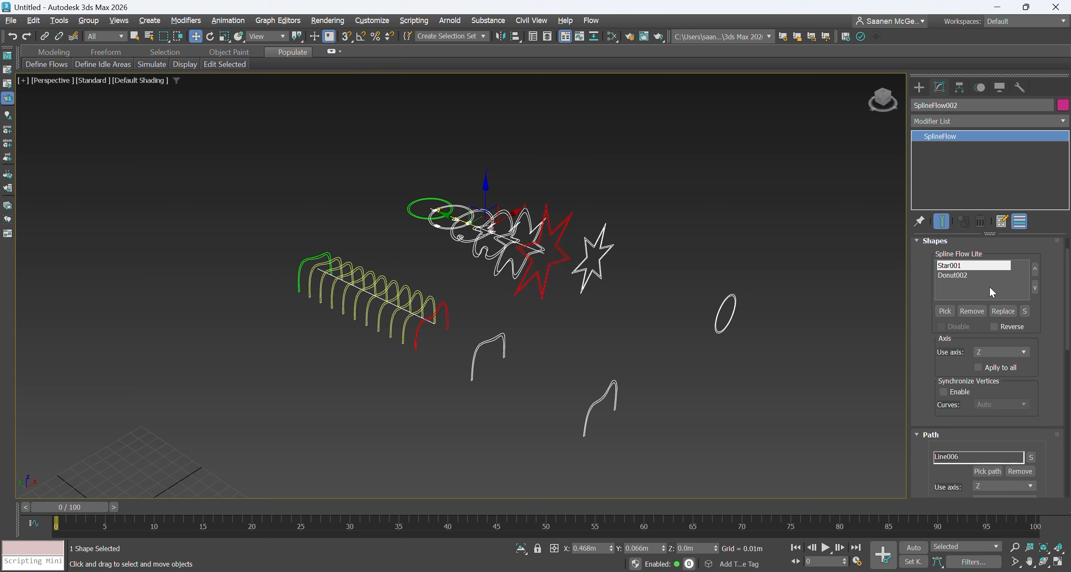
Make Donut002 the active shape, set its axis to Z and deselect the star-to-donut distribution.
click(975, 275)
click(1014, 351)
click(1004, 361)
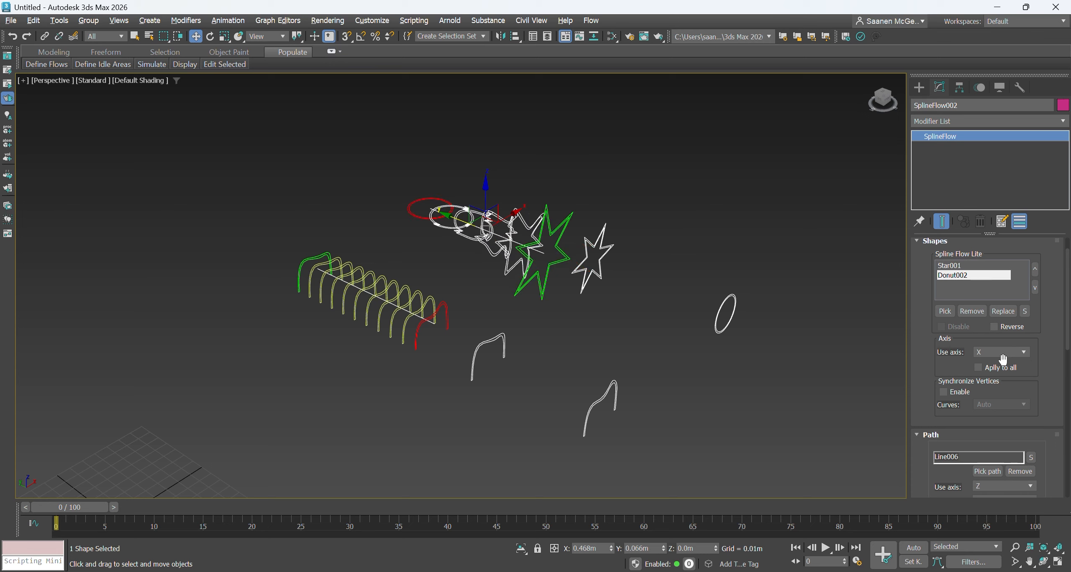
click(1015, 352)
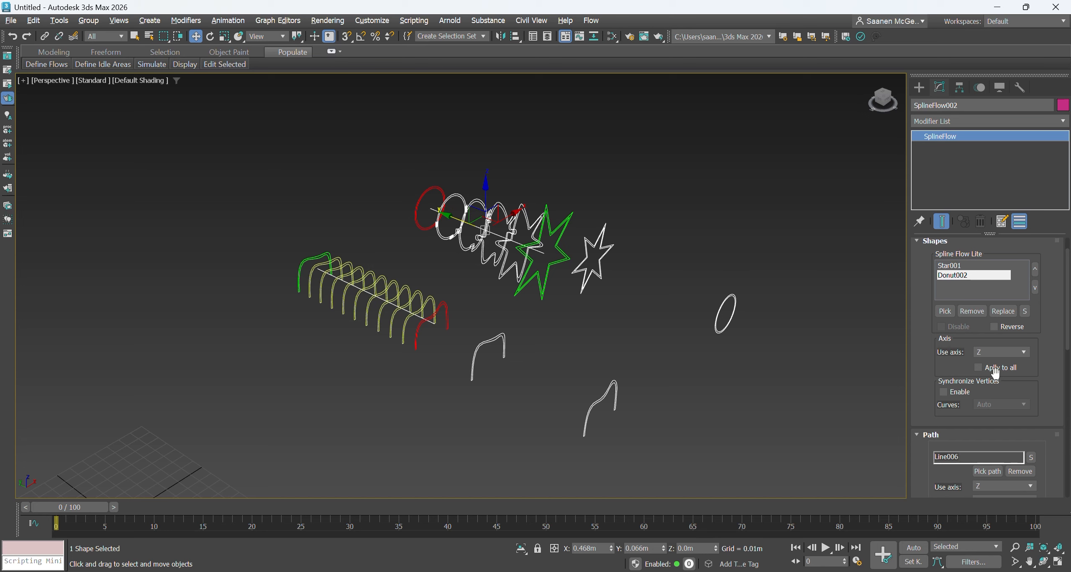
click(679, 309)
Select the distributed arches object SplineFlow001 and apply a Sweep modifier to it.
scroll(675, 308, down, 3)
scroll(609, 287, up, 3)
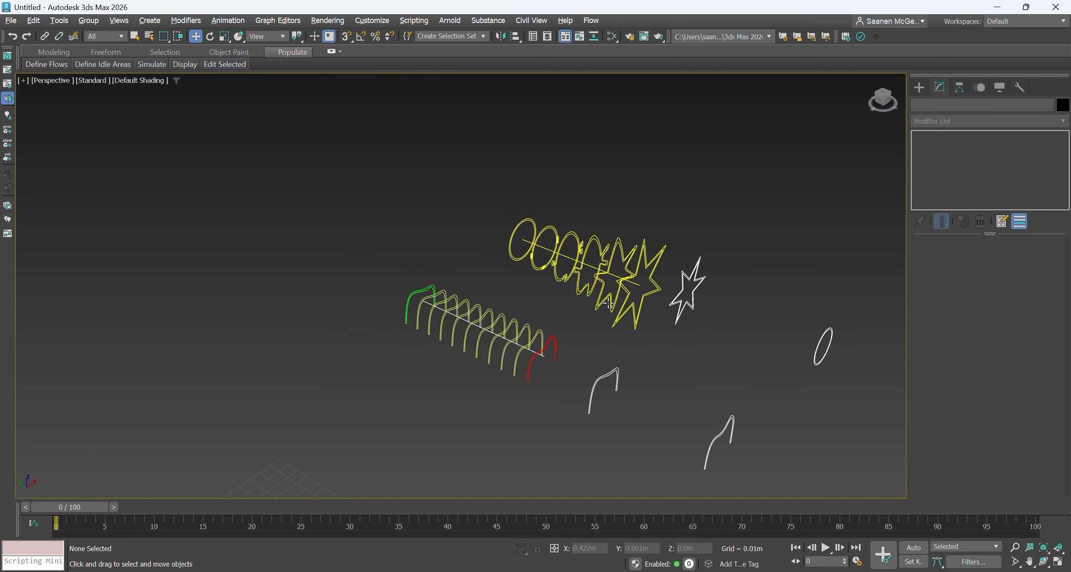
scroll(464, 277, down, 3)
scroll(533, 301, up, 3)
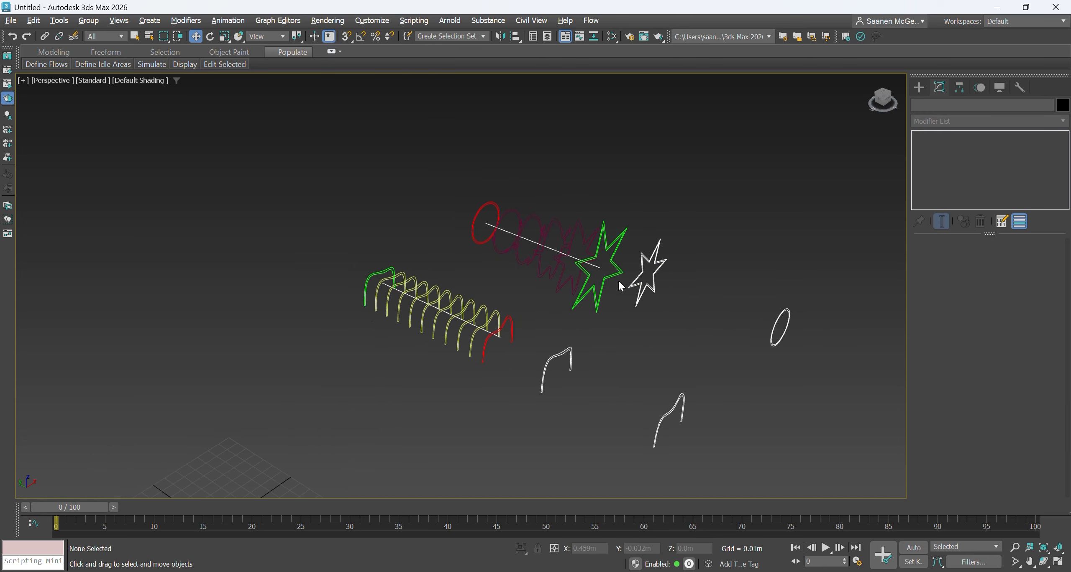
click(502, 331)
scroll(593, 275, up, 2)
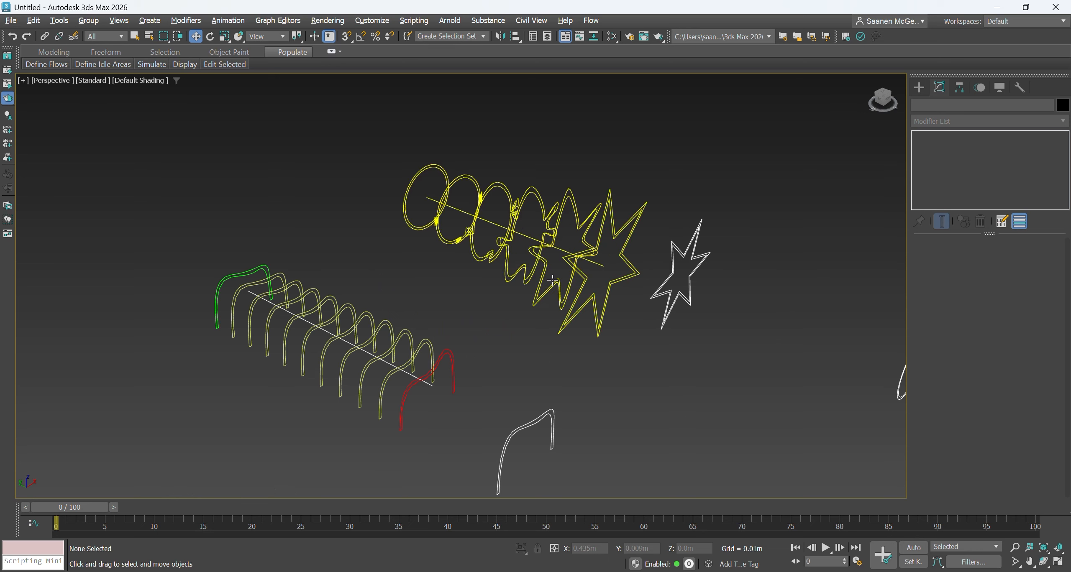
scroll(525, 314, down, 2)
scroll(501, 325, up, 2)
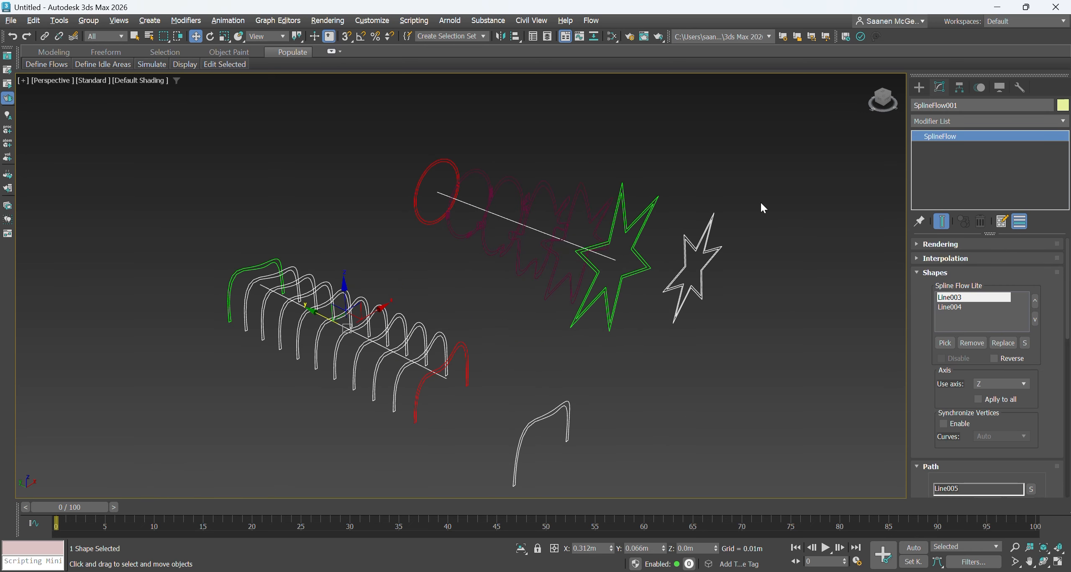
click(1004, 119)
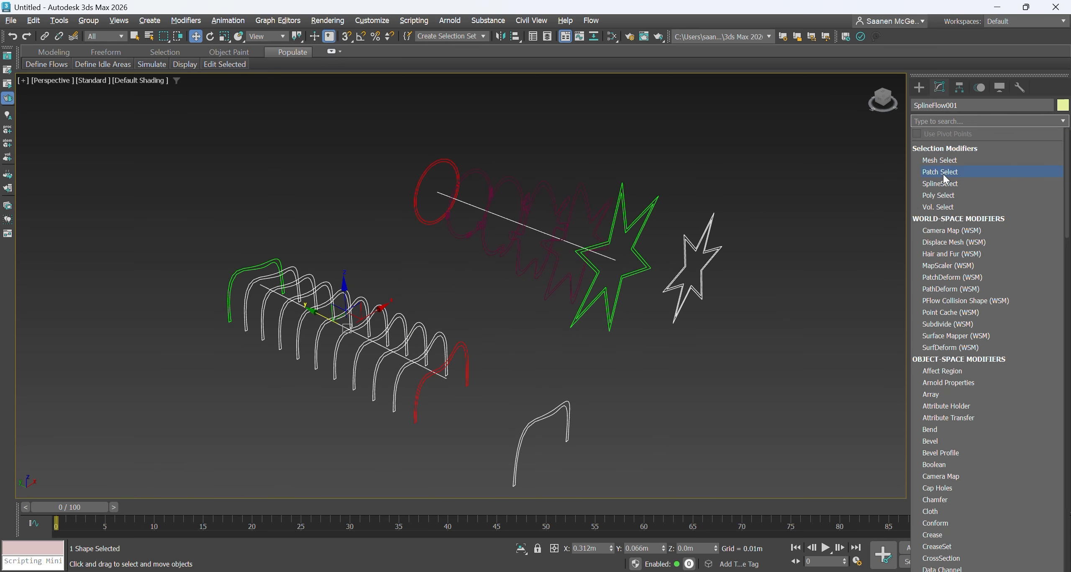
text(swe)
key(Return)
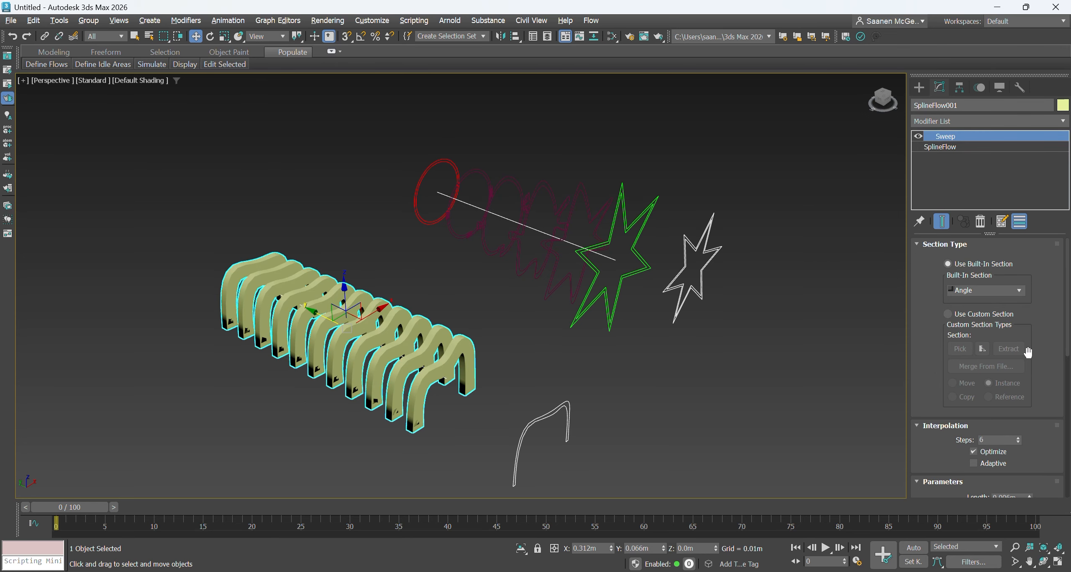
Set the length and width of the arches' swept angle section to 0.001 m and inspect the swept arches.
scroll(1041, 348, down, 3)
scroll(1041, 348, down, 3)
drag(1029, 360, 1028, 401)
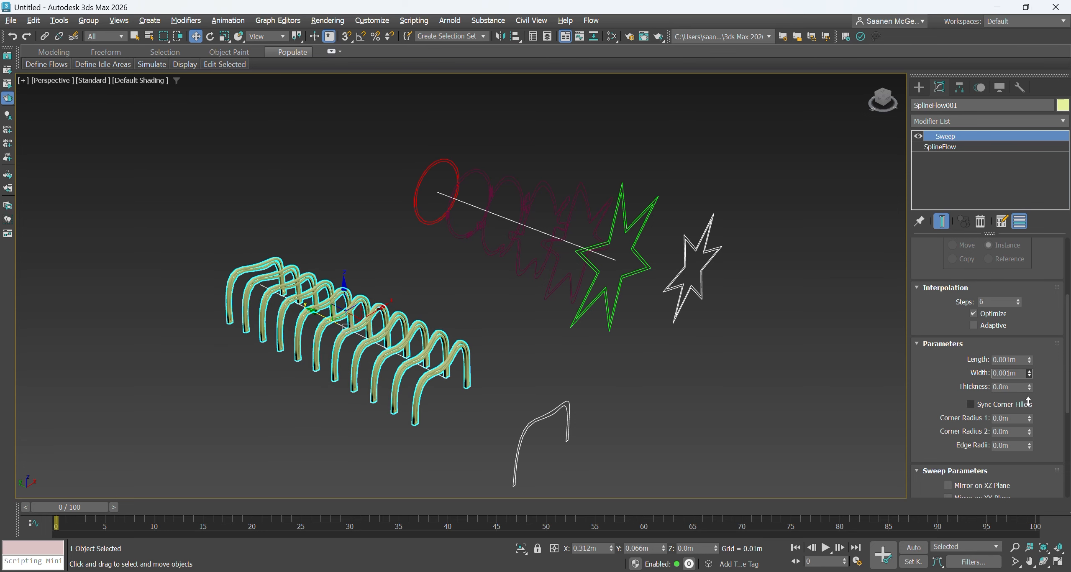
scroll(462, 356, up, 5)
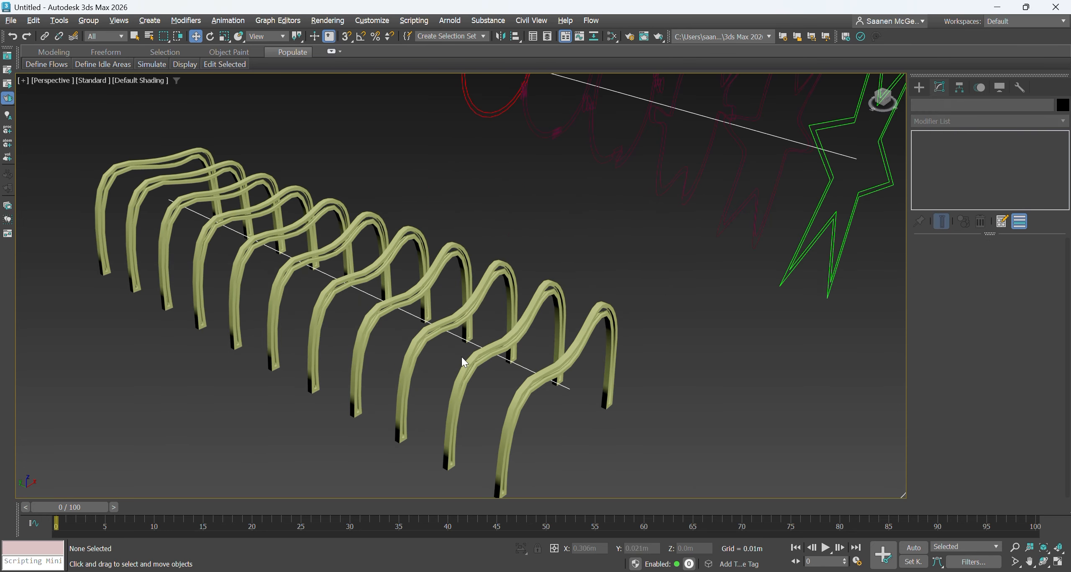
scroll(414, 286, down, 4)
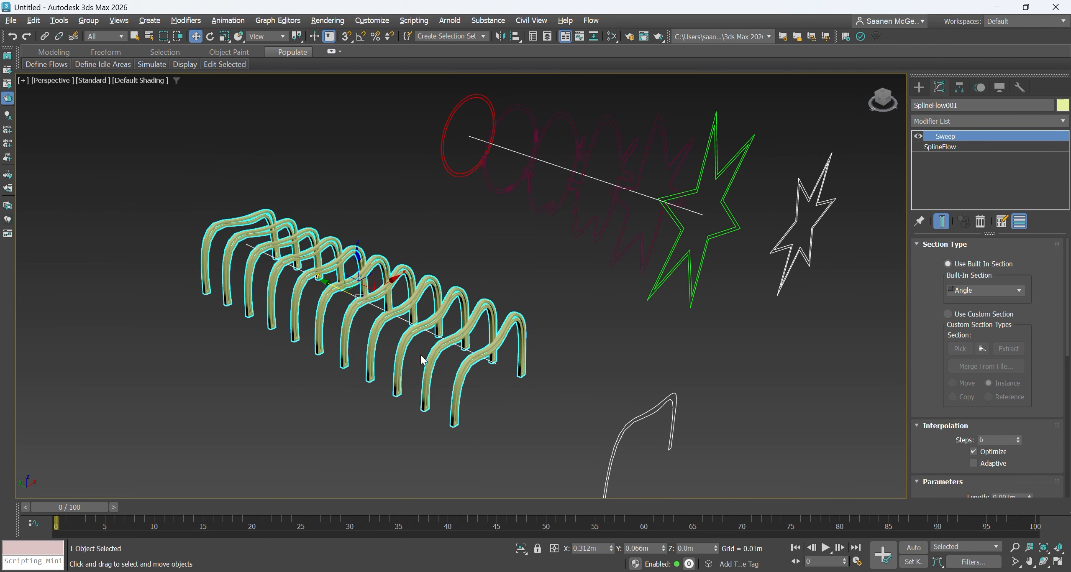
scroll(420, 355, down, 3)
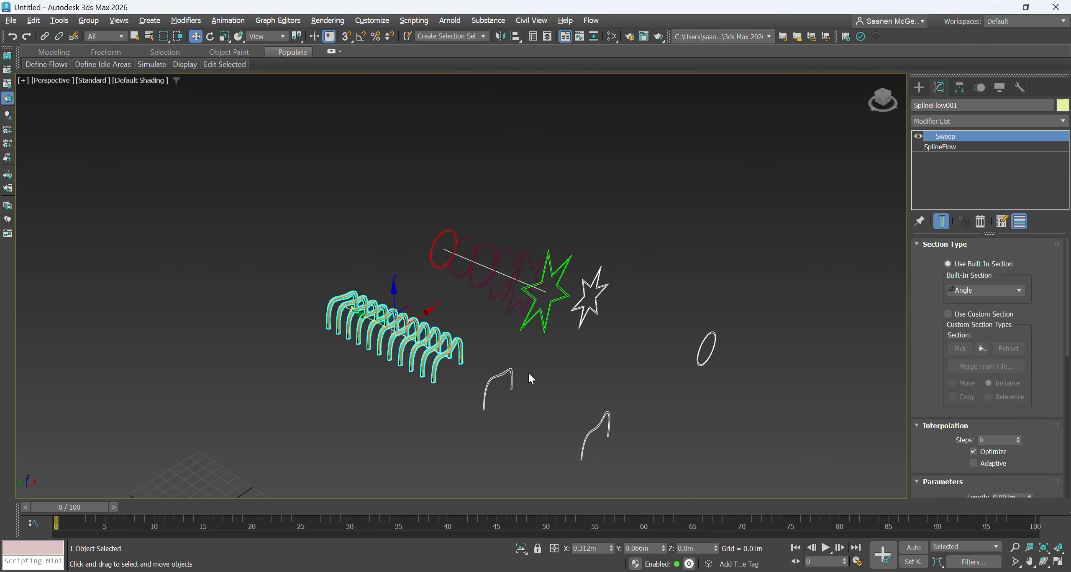